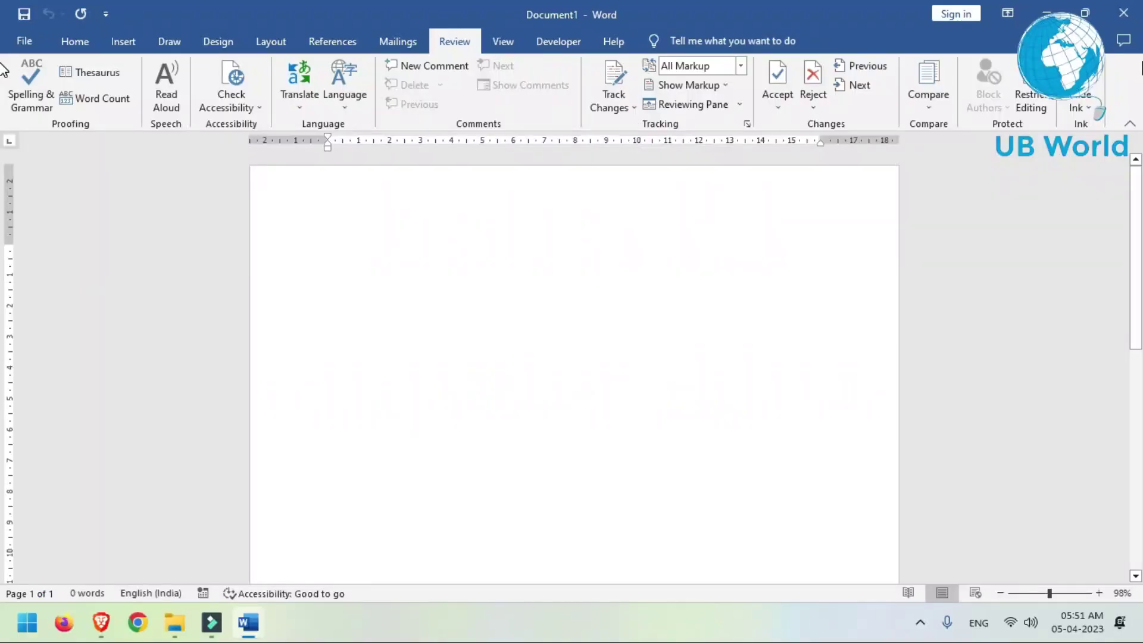
# Generate sample text with =rand(), then paste an extra copy to reach 717 words over two pages.
pyautogui.write('=ra')
pyautogui.write('nd')
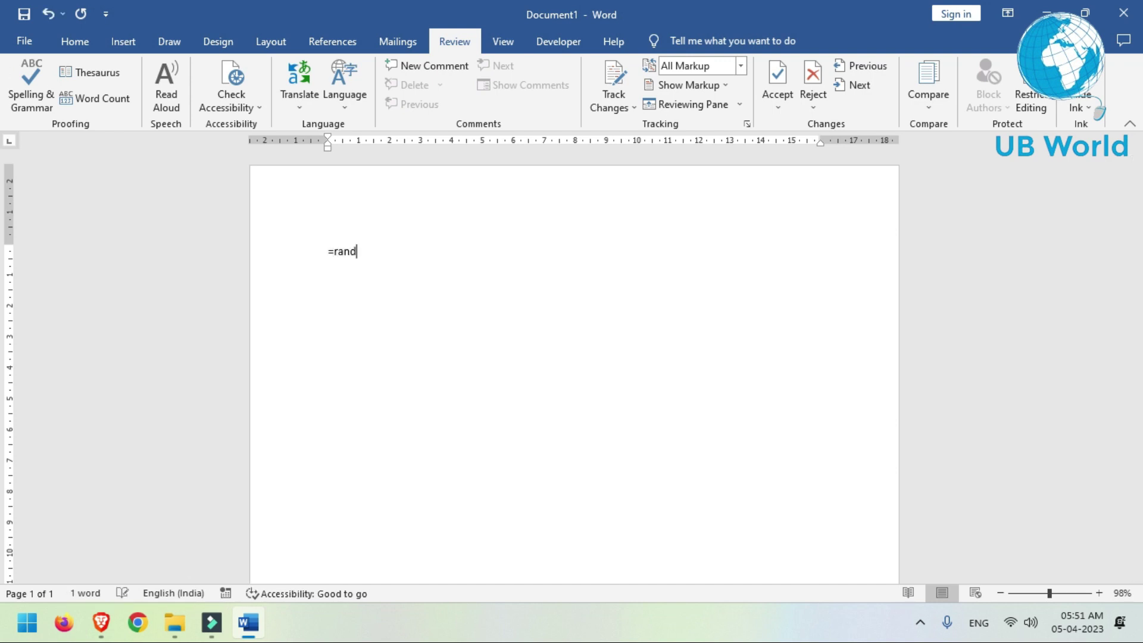
pyautogui.write('()')
pyautogui.press('Return')
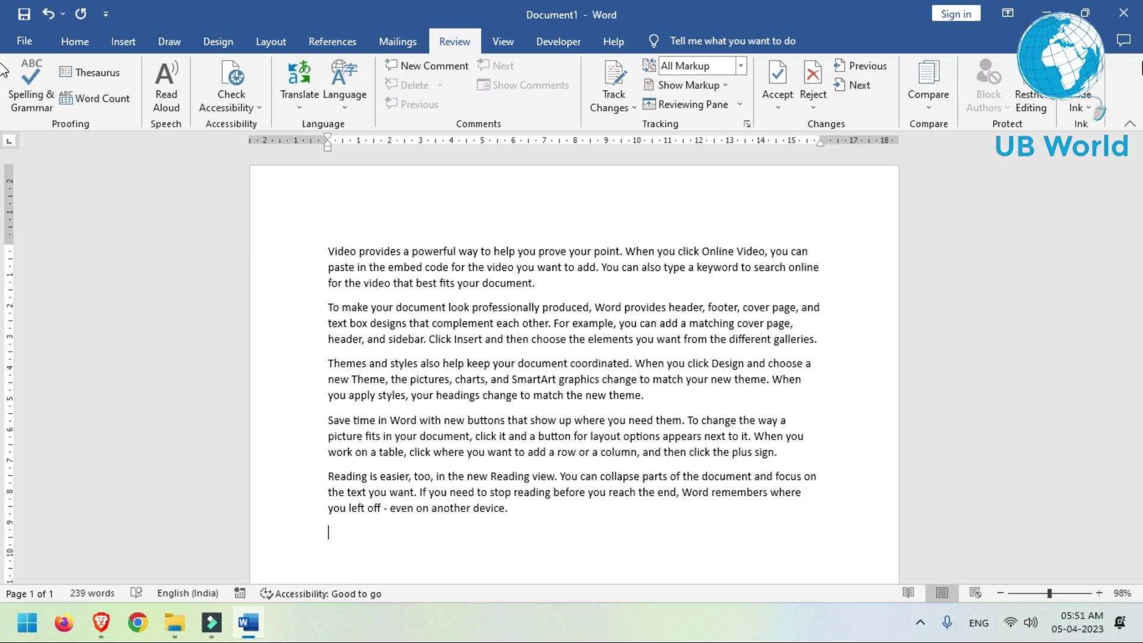
pyautogui.hotkey('ctrl', 'a')
pyautogui.hotkey('ctrl', 'c')
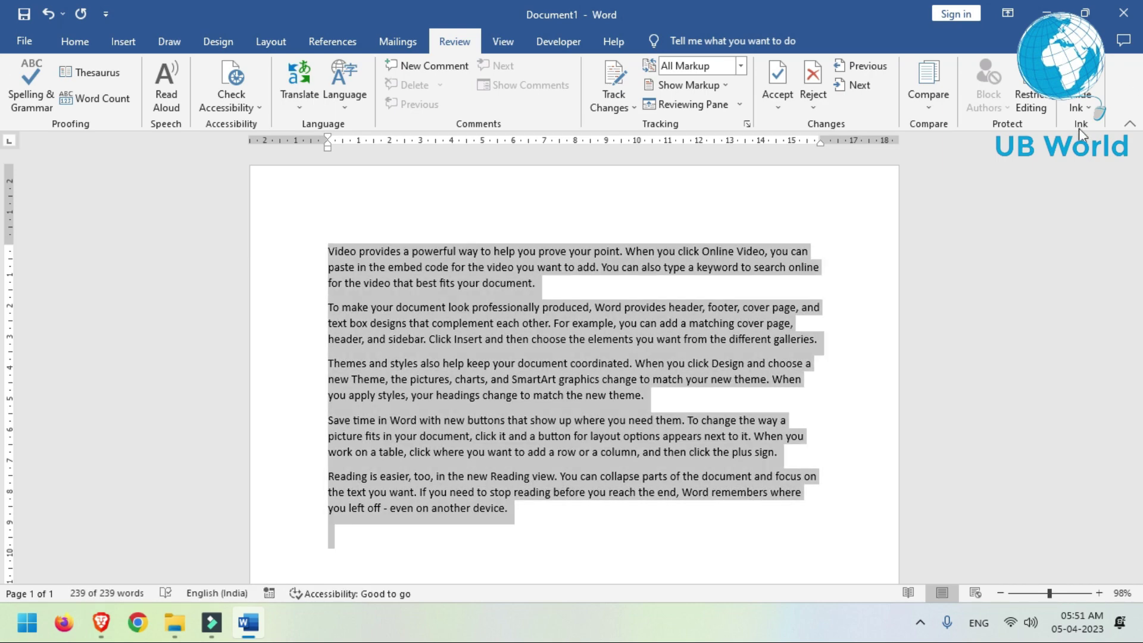
pyautogui.click(364, 535)
pyautogui.hotkey('ctrl', 'v')
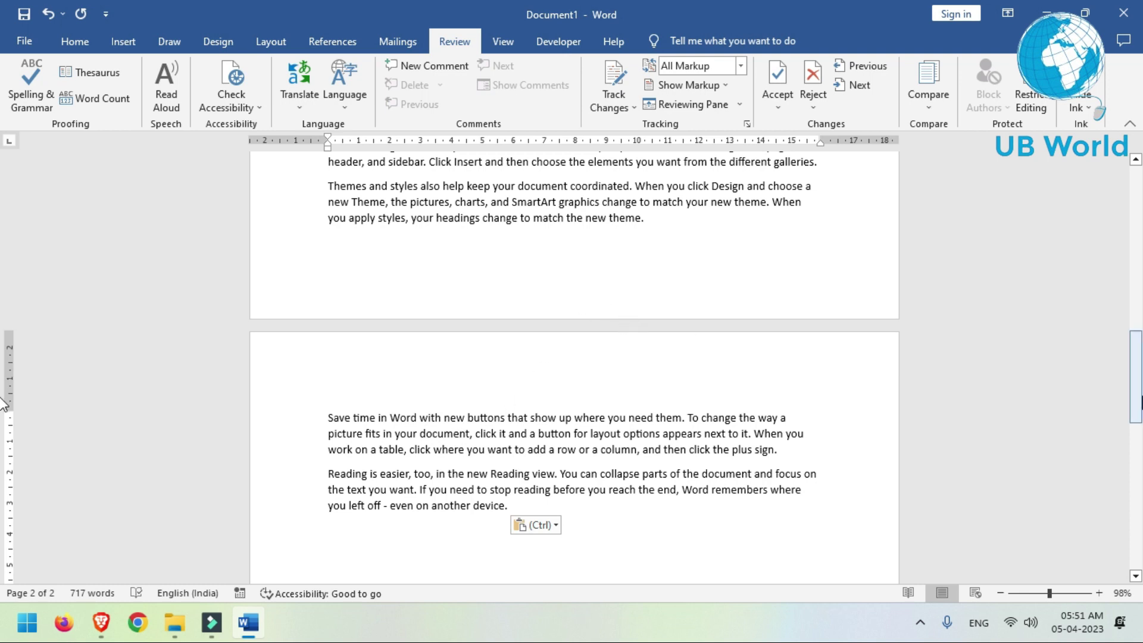
pyautogui.moveTo(1141, 403); pyautogui.dragTo(1141, 236)
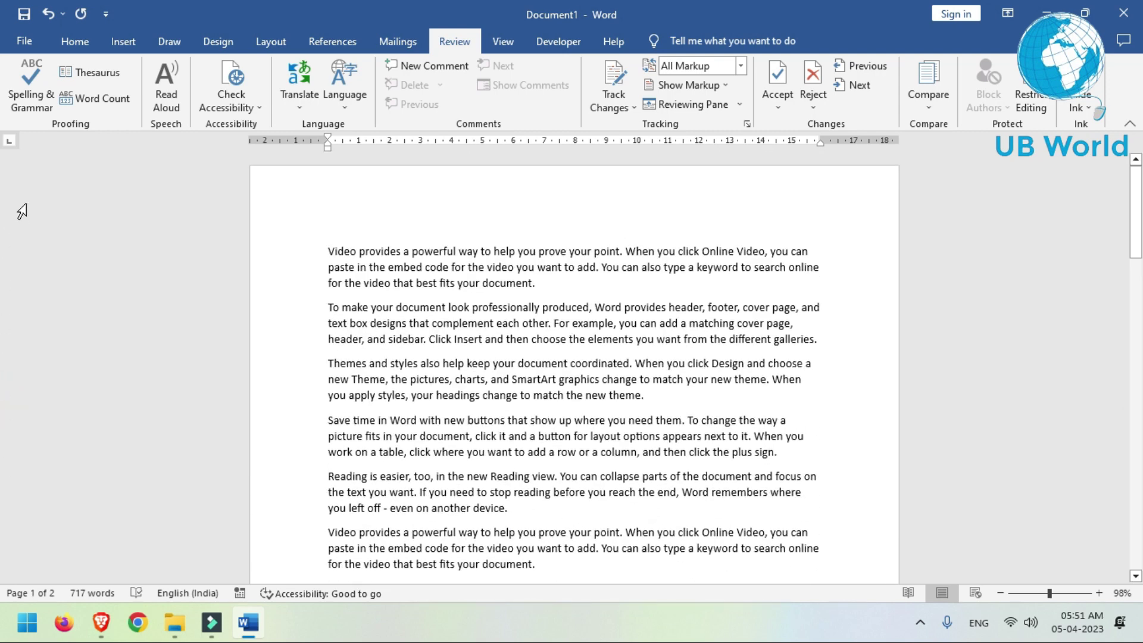
pyautogui.hotkey('ctrl', 's')
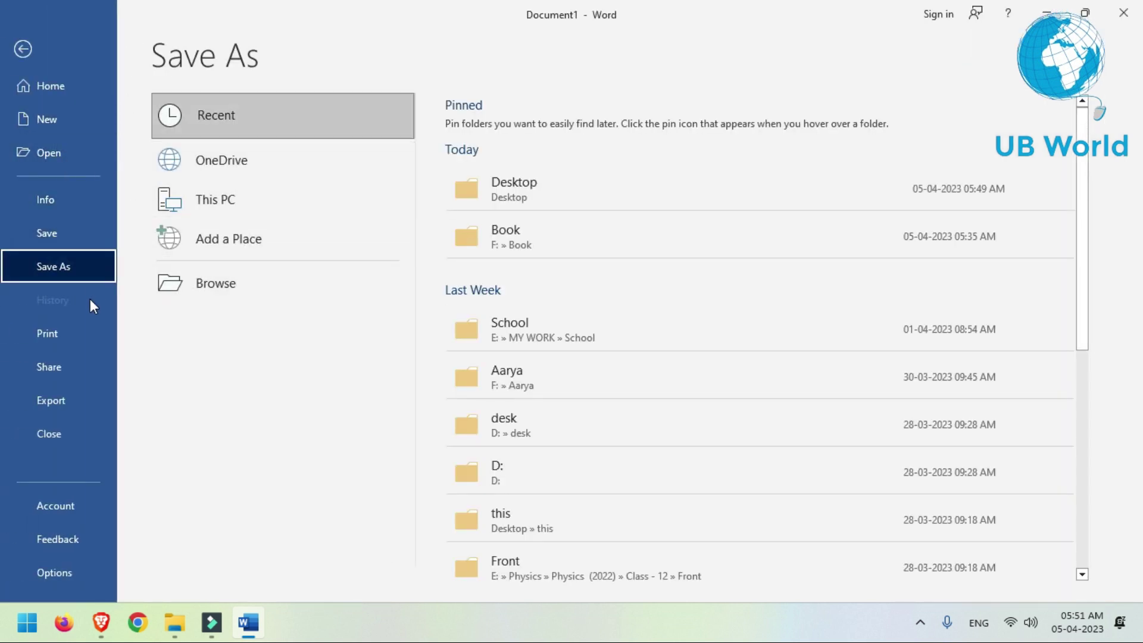
# Save the document in the Documents folder as 'Baba it.docx'.
pyautogui.click(175, 298)
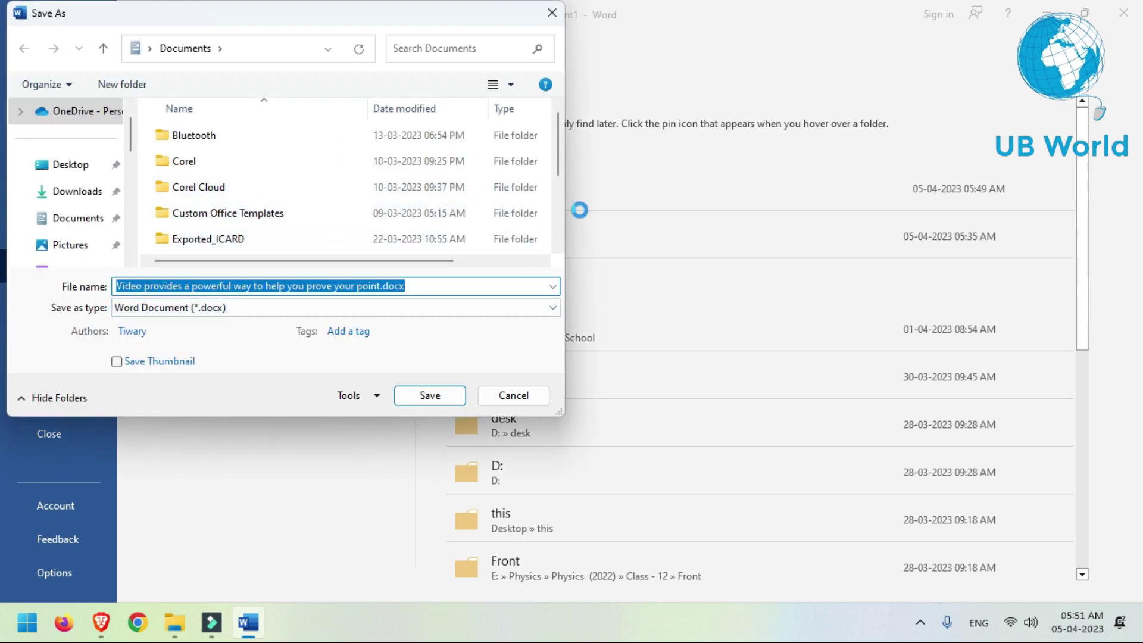
pyautogui.scroll(-2, 559, 173)
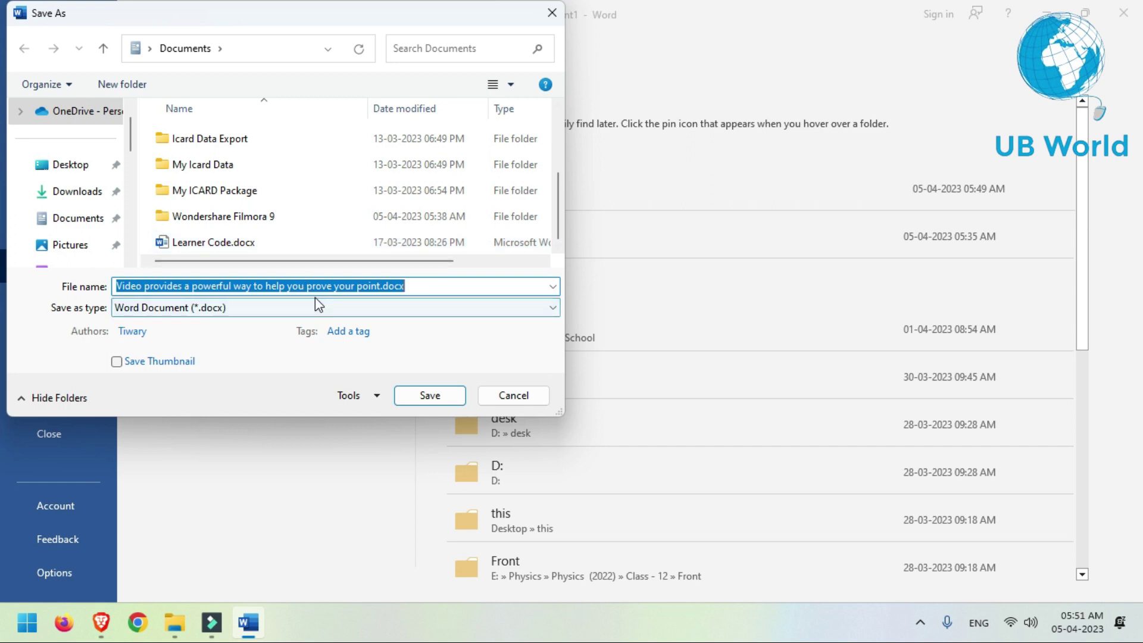
pyautogui.write('Baba it')
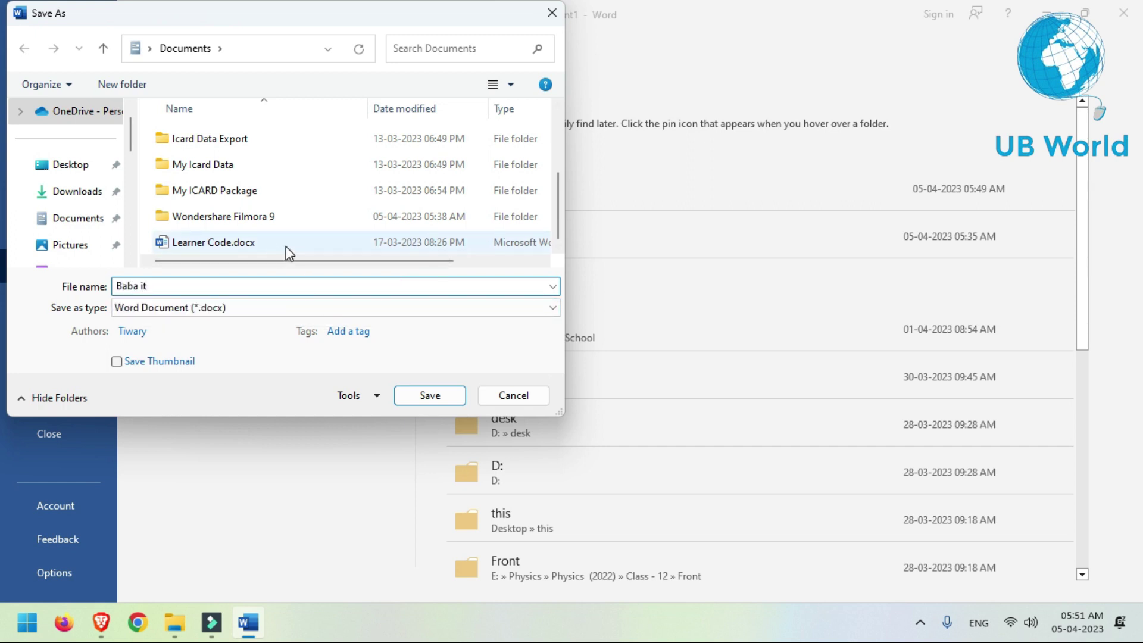
pyautogui.click(410, 390)
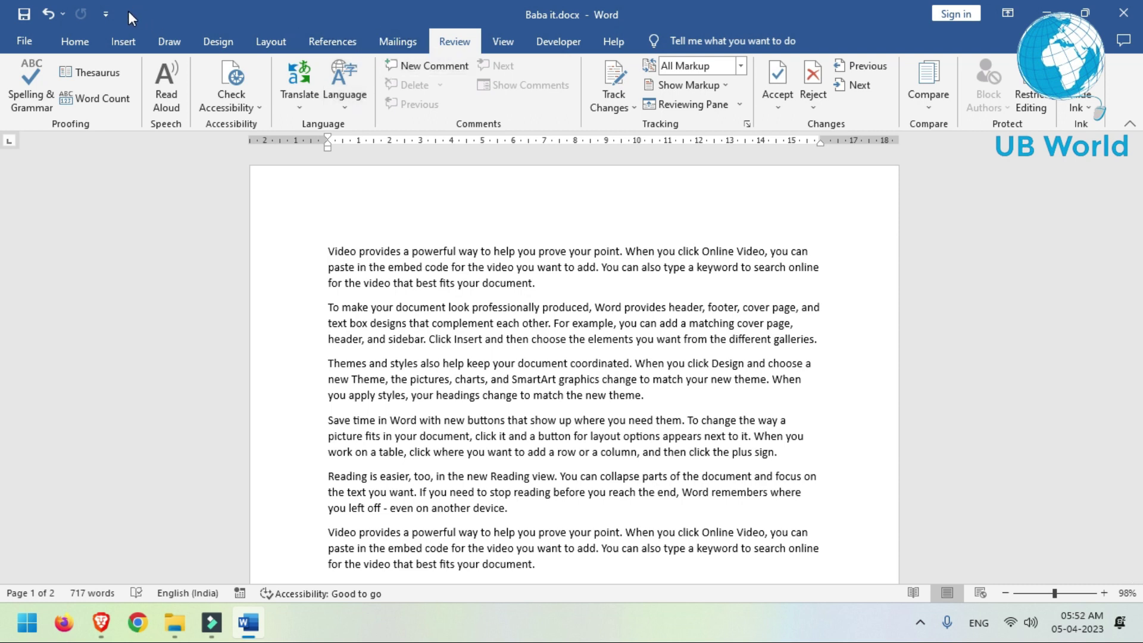
# Turn on Track Changes from the Review tab.
pyautogui.click(76, 37)
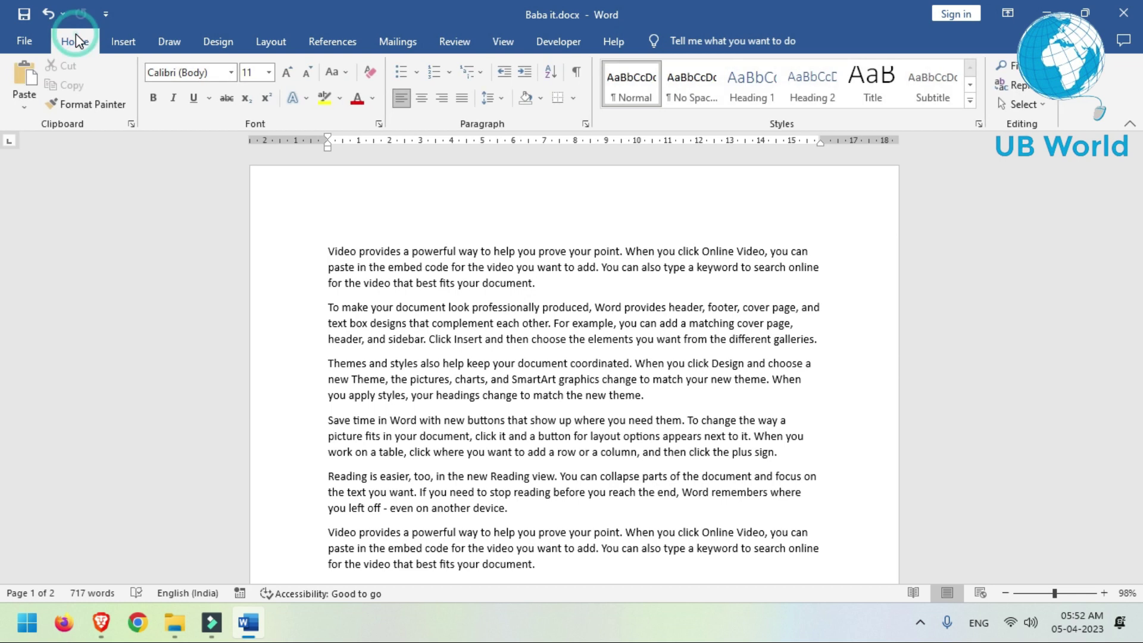
pyautogui.click(456, 47)
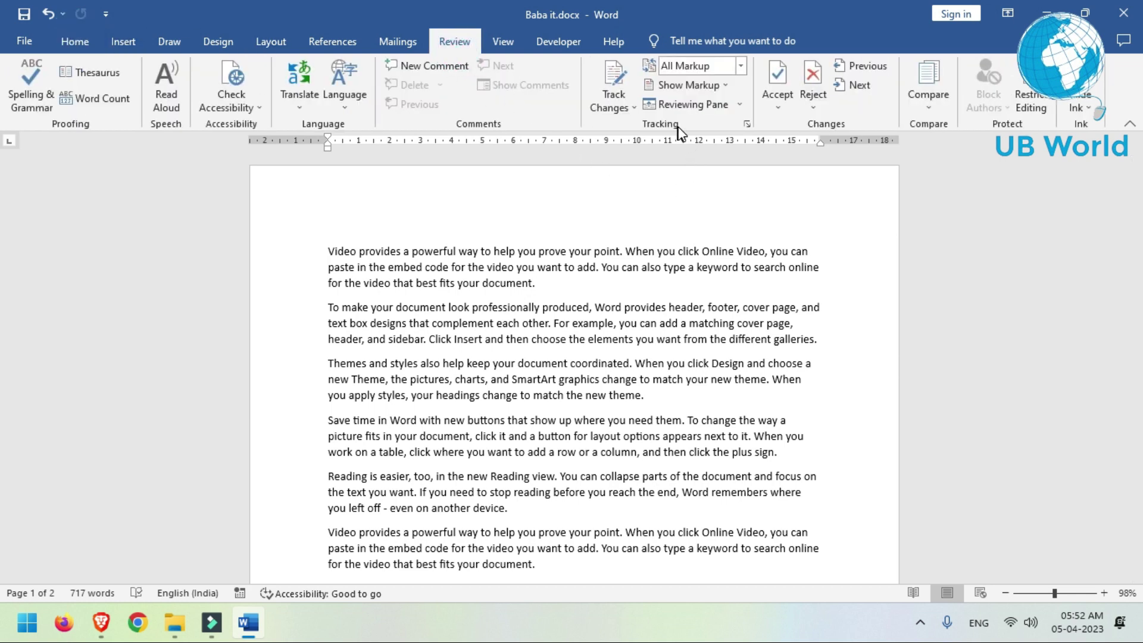
pyautogui.click(618, 77)
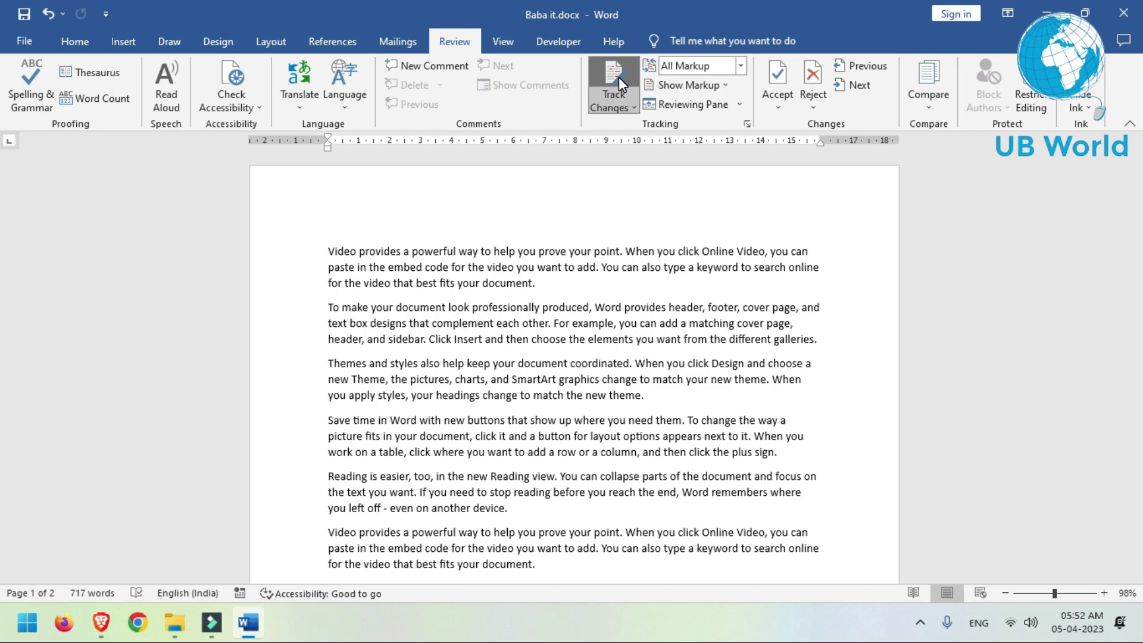
# Close Word and File Explorer, relaunch Word with winword, and reopen Baba it.docx from Recent.
pyautogui.click(1122, 14)
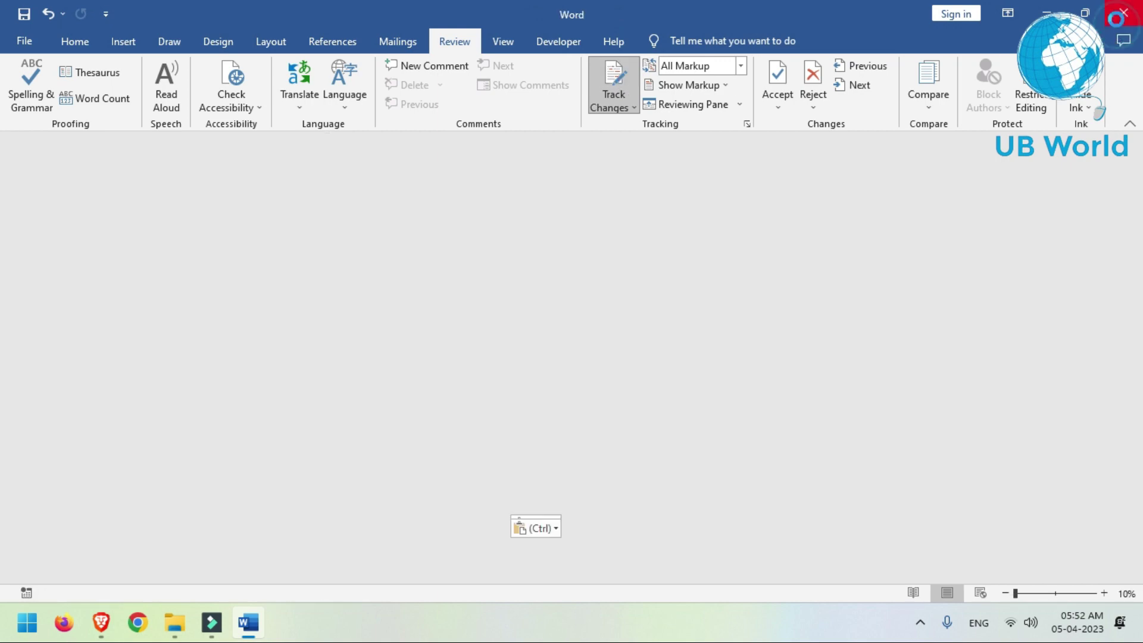
pyautogui.click(1118, 22)
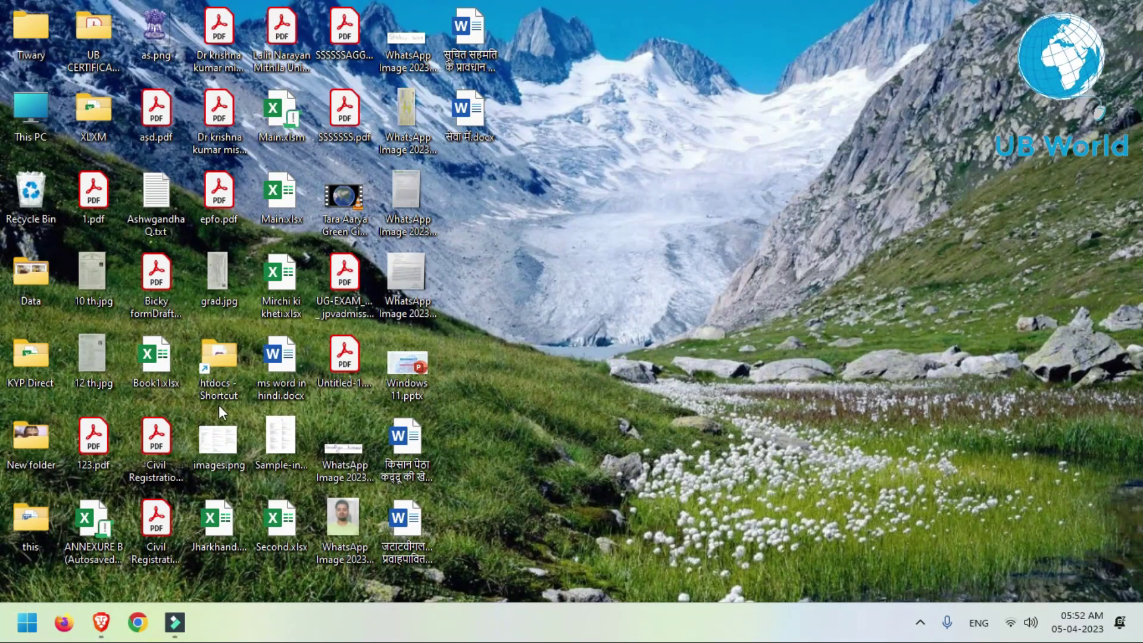
pyautogui.press('super+r')
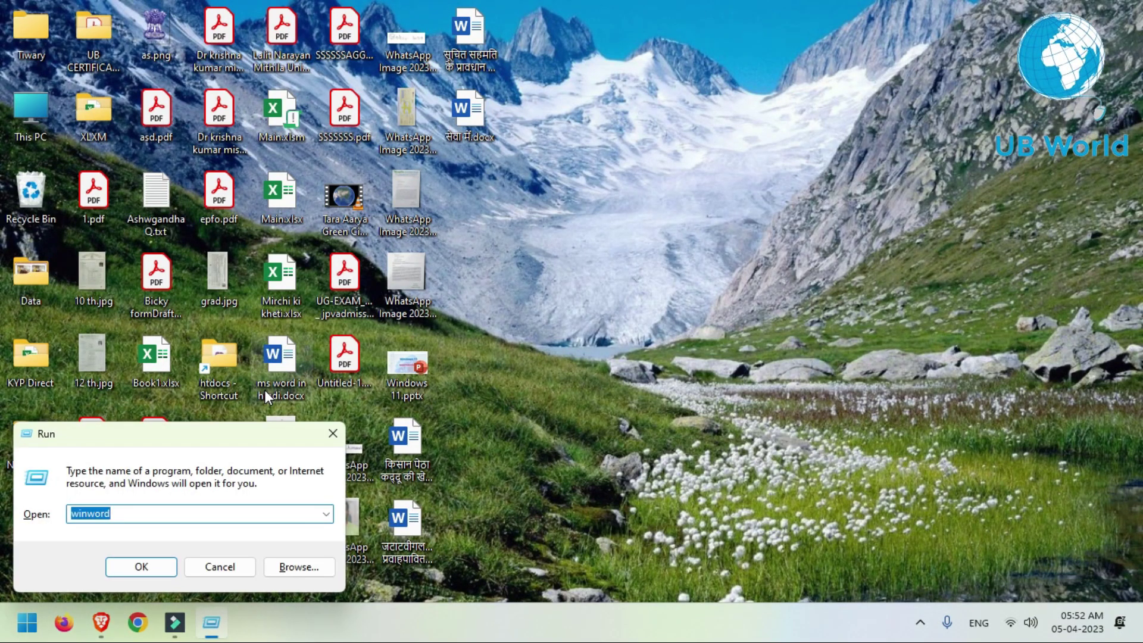
pyautogui.press('Return')
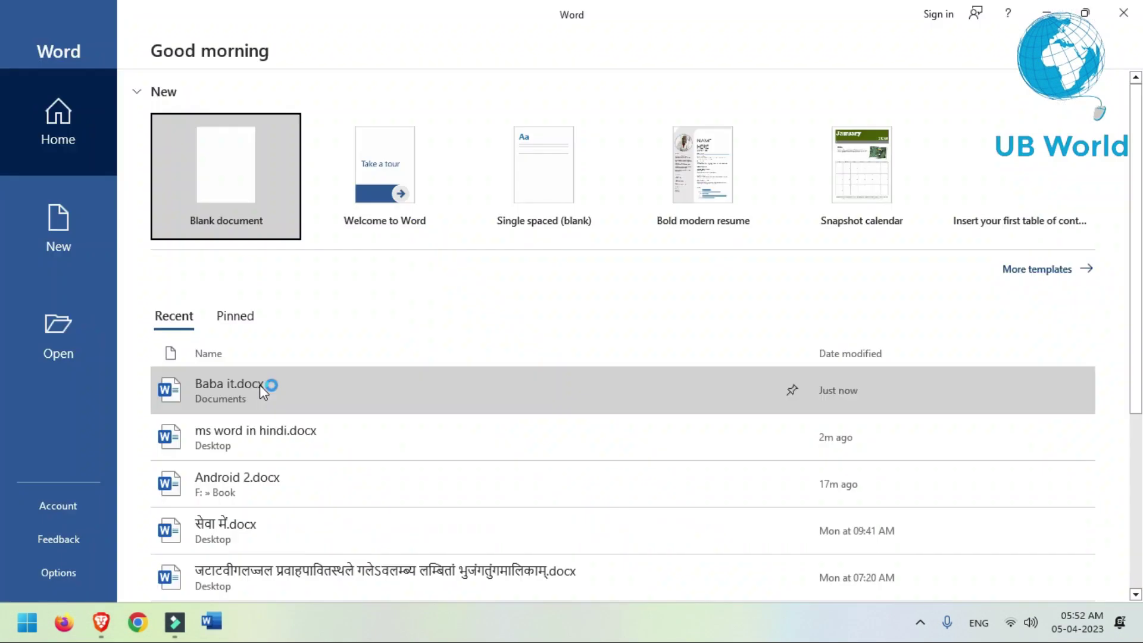
pyautogui.click(232, 405)
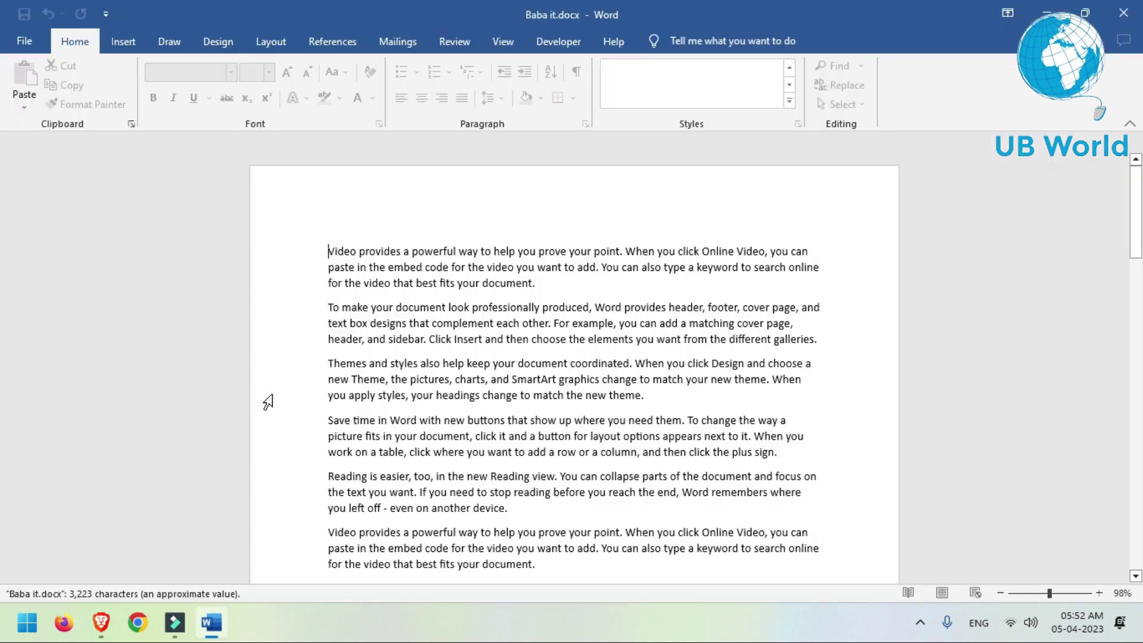
# Insert 'hello' after 'want' in the first paragraph, plus 'hi' and 'apple' in the third.
pyautogui.click(575, 303)
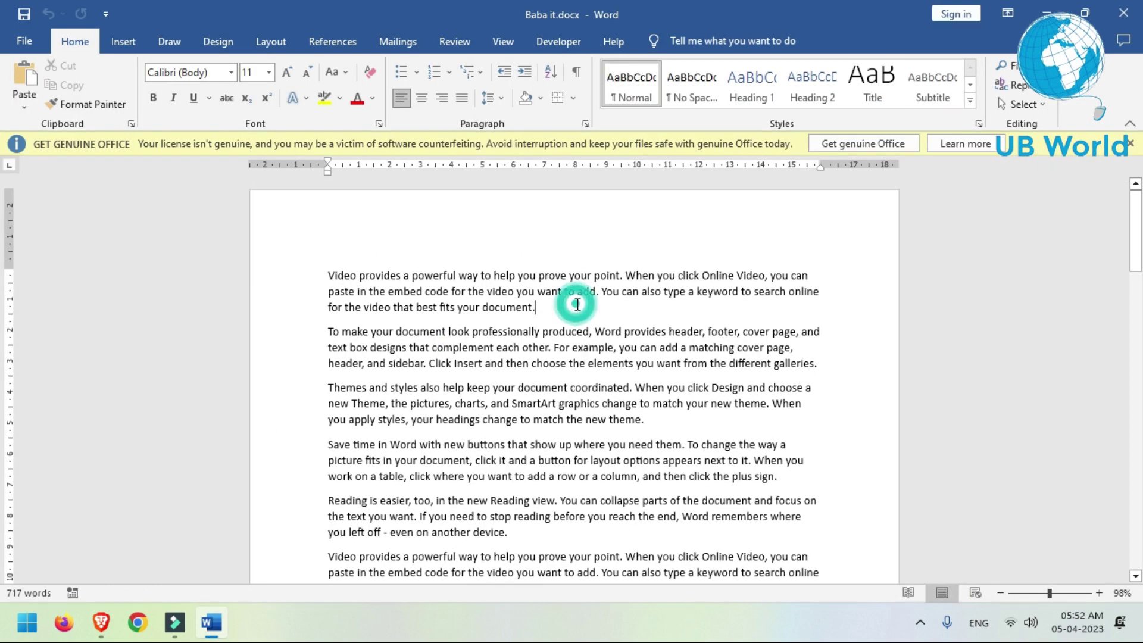
pyautogui.click(563, 291)
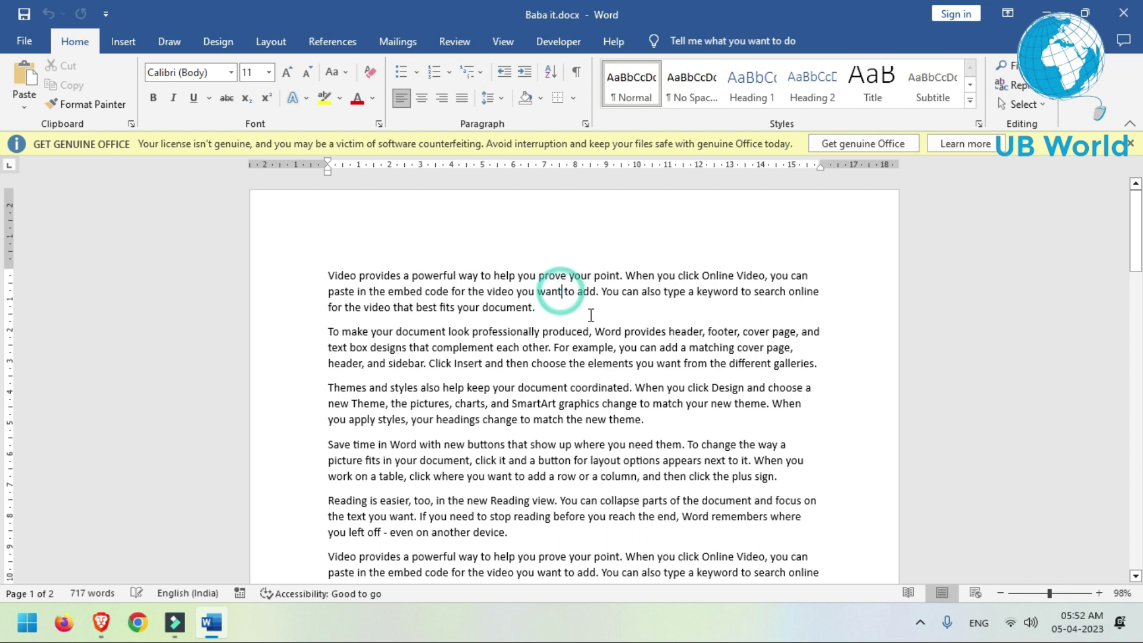
pyautogui.write('he ')
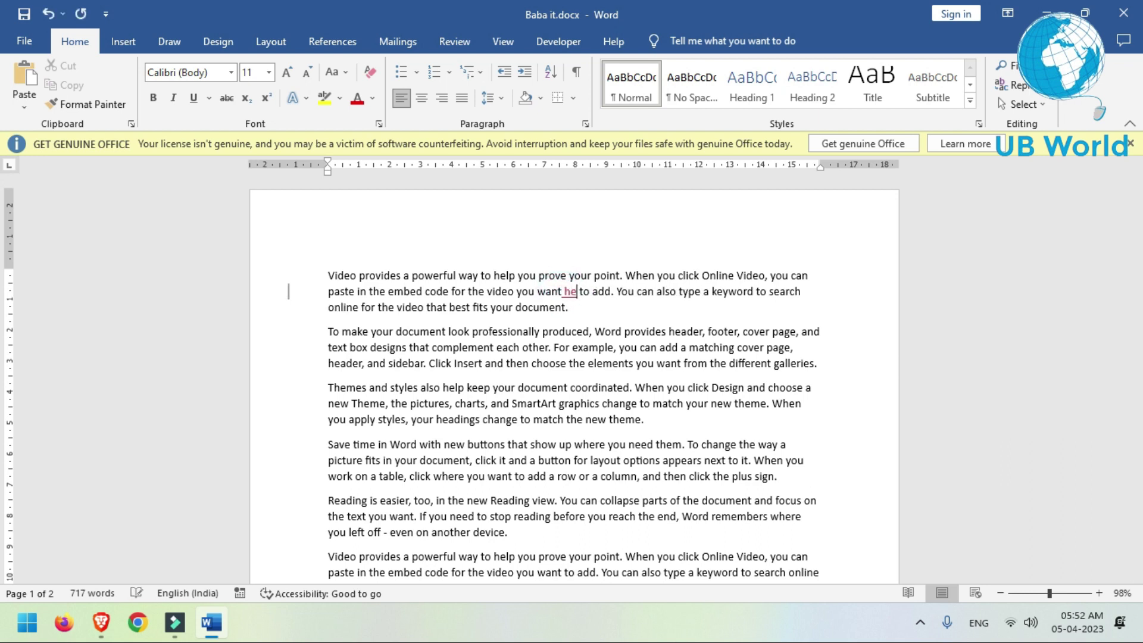
pyautogui.write('llo')
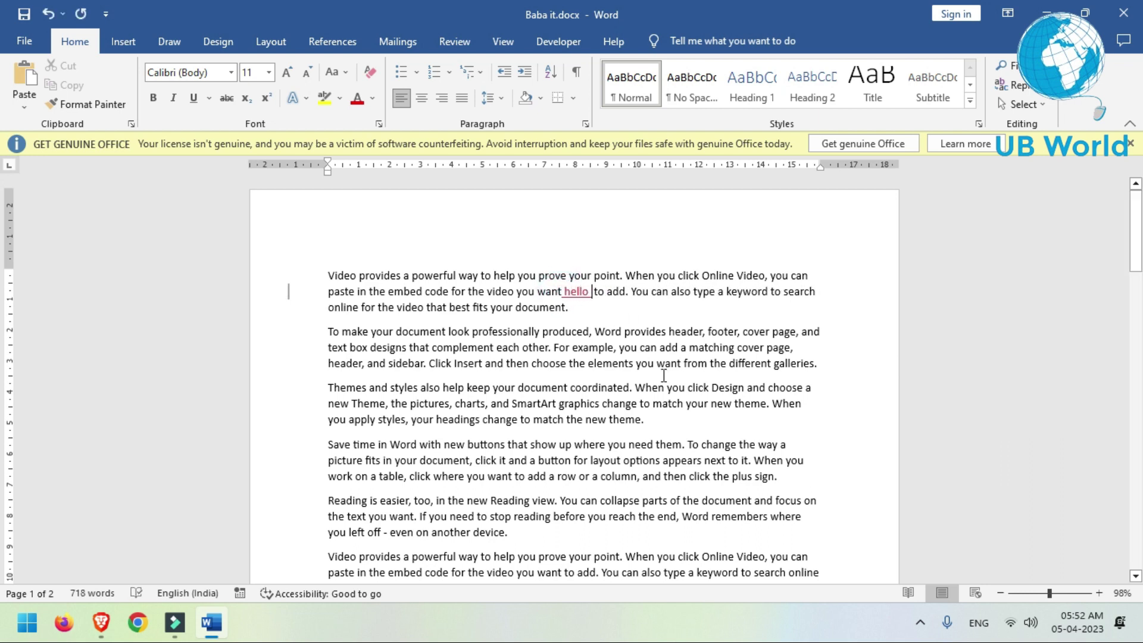
pyautogui.click(568, 391)
pyautogui.write('hi')
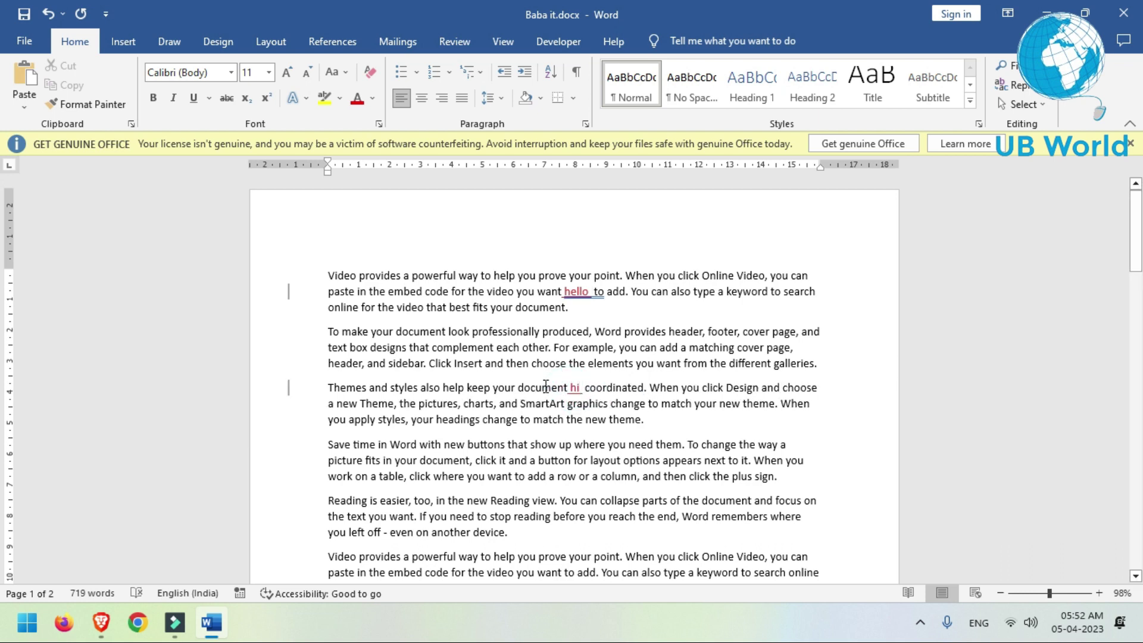
pyautogui.click(420, 388)
pyautogui.write('apple')
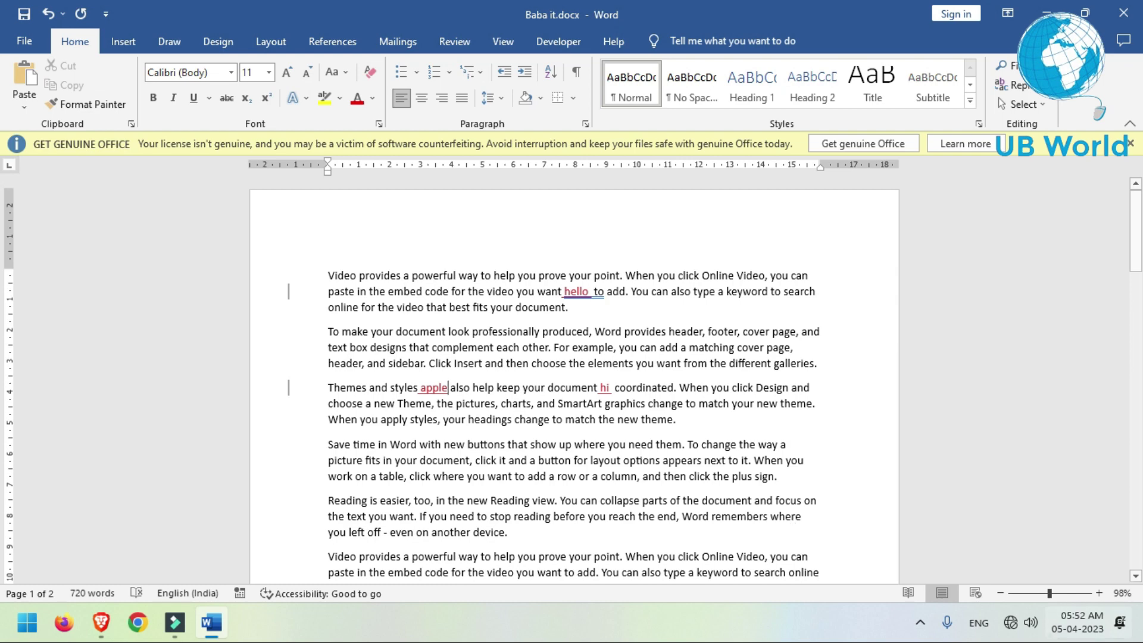
# Zoom the document view in to 130%.
pyautogui.click(1099, 593)
pyautogui.click(1099, 593)
pyautogui.click(1099, 593)
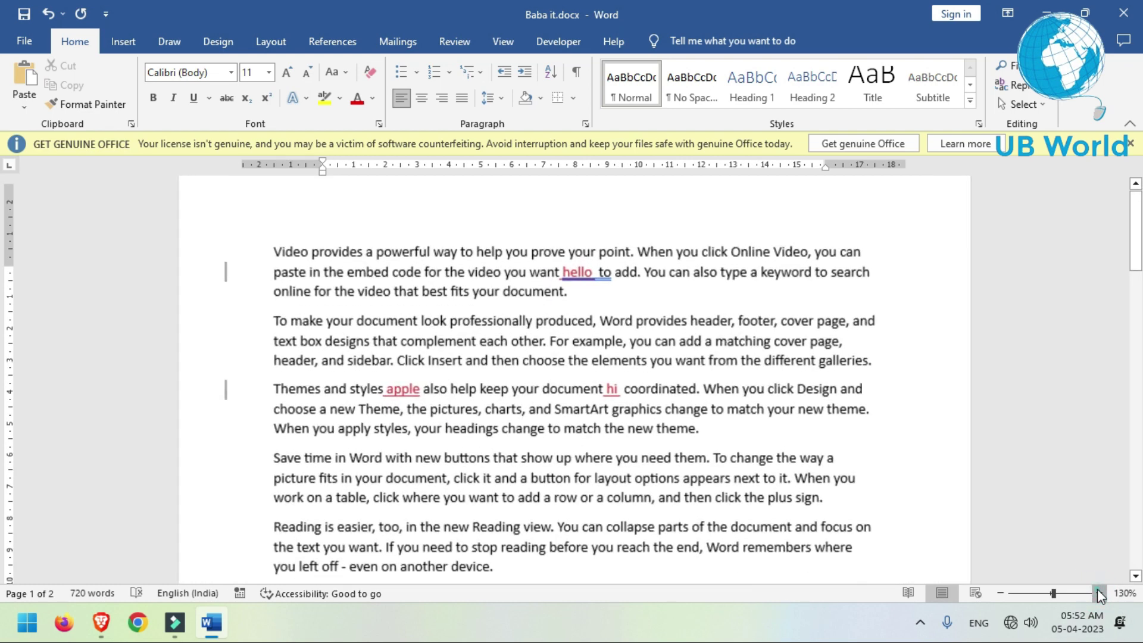
pyautogui.click(1099, 593)
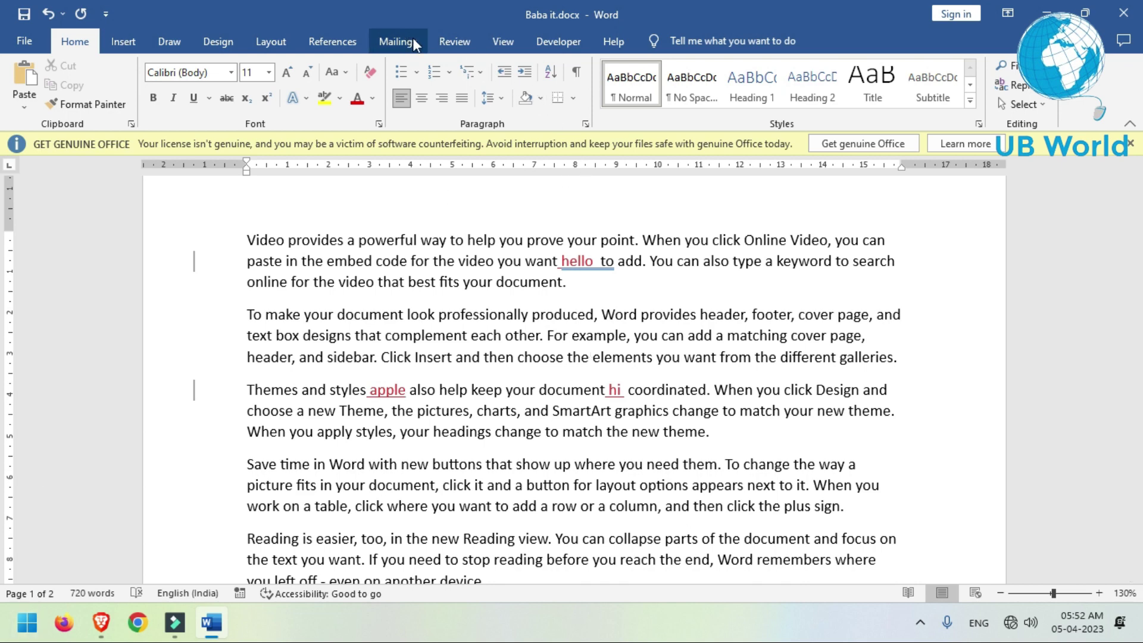
# View the Lock Tracking settings, cancel without a password, and toggle Track Changes.
pyautogui.click(462, 48)
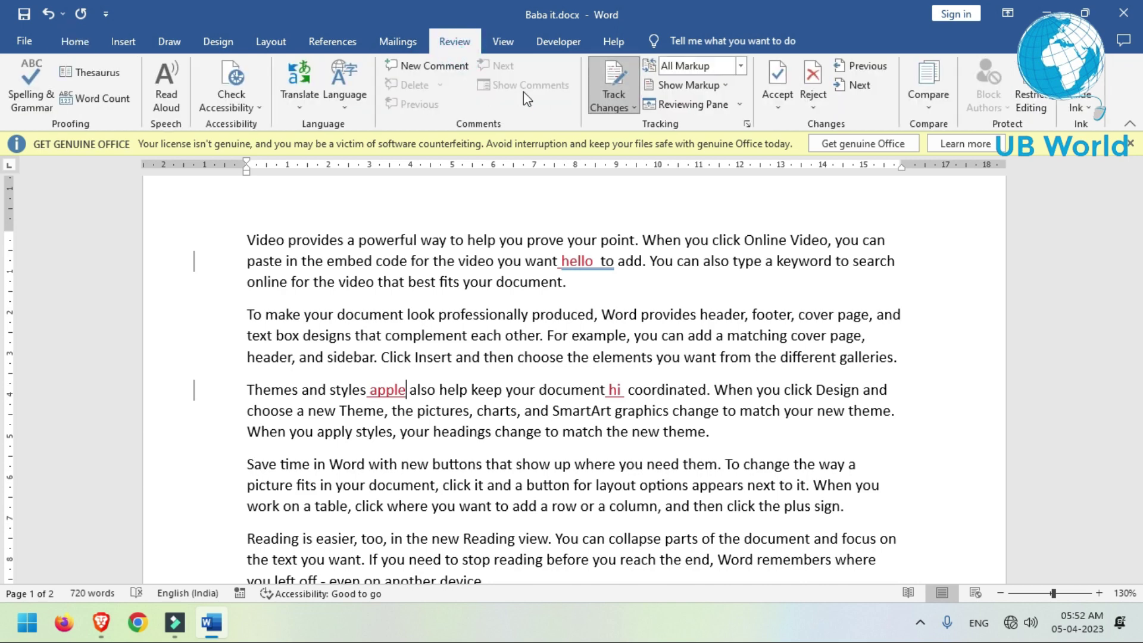
pyautogui.click(634, 109)
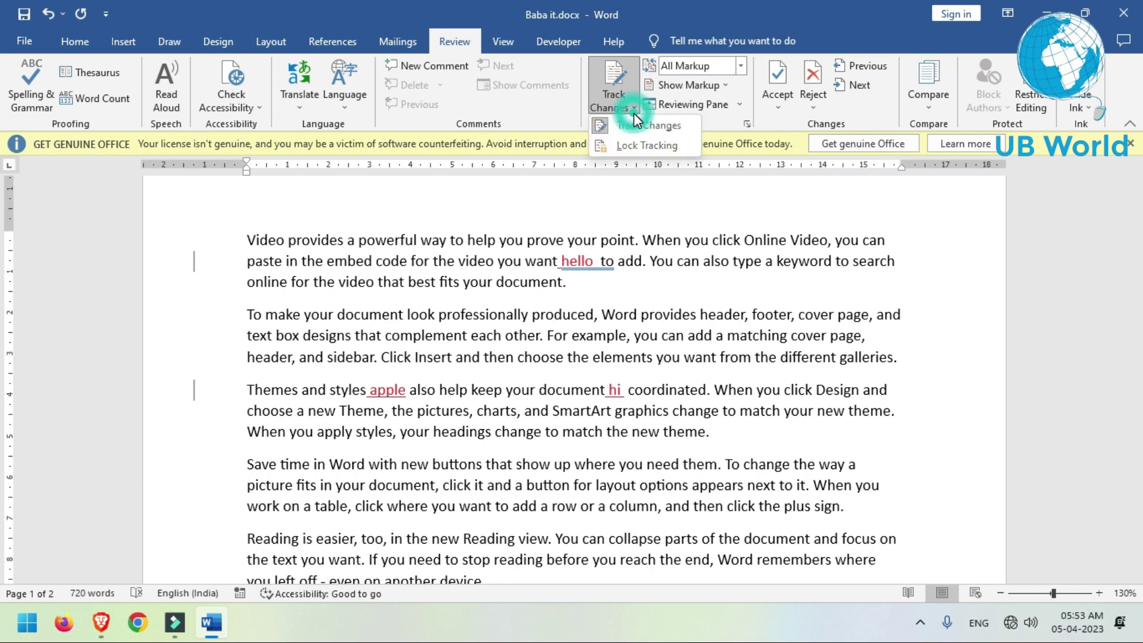
pyautogui.click(648, 146)
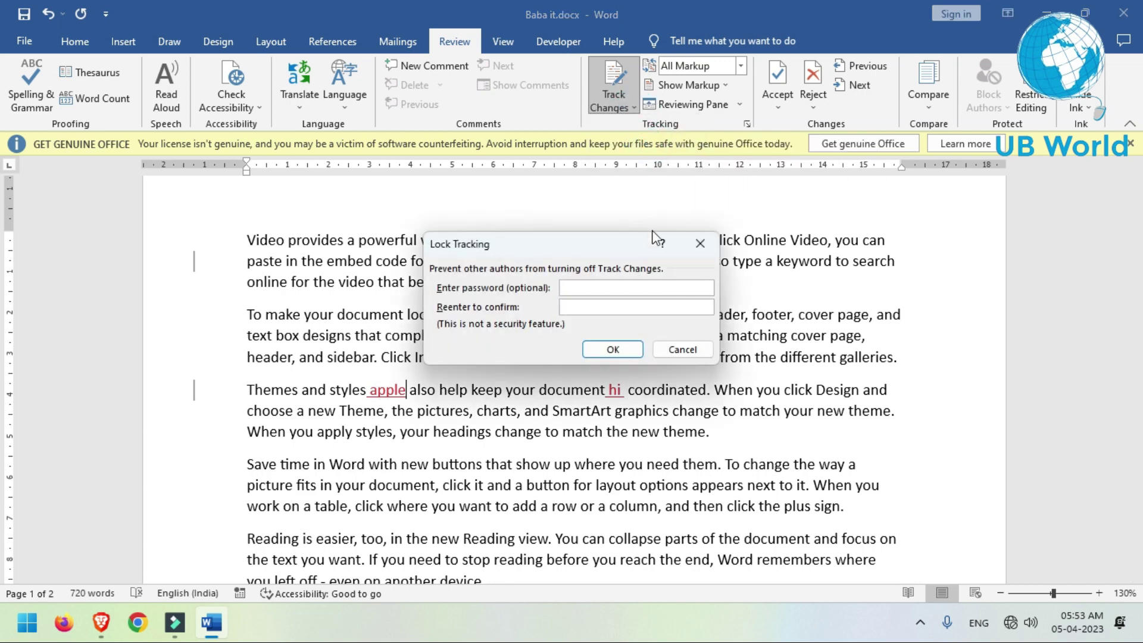
pyautogui.click(700, 244)
pyautogui.click(614, 80)
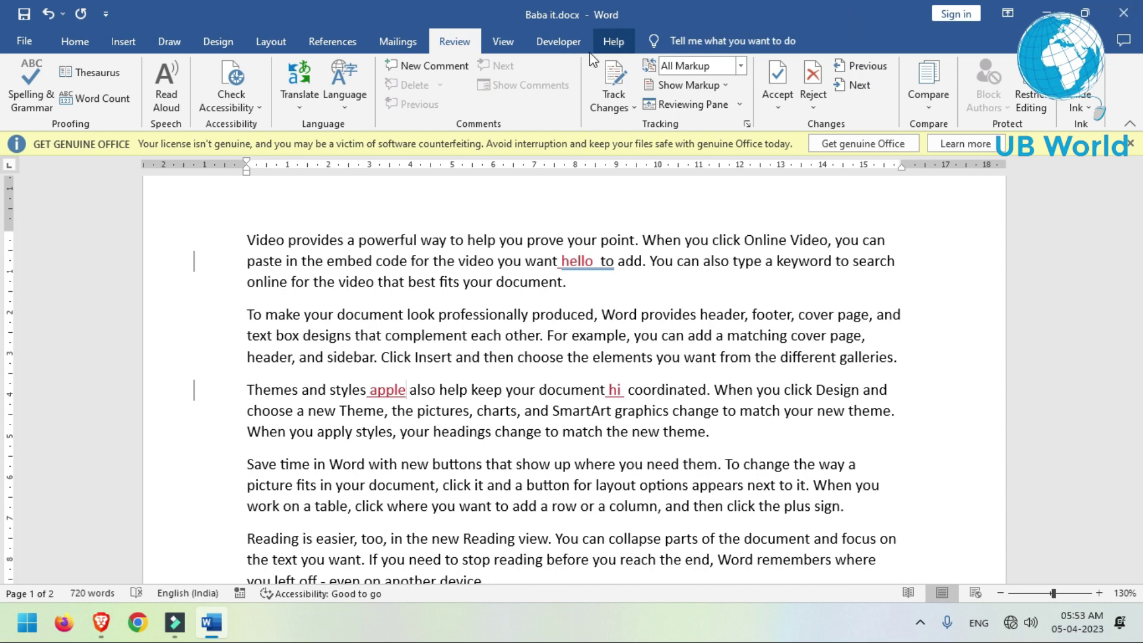
pyautogui.click(616, 85)
# Save Baba it.docx while closing Word, then relaunch Word via winword and reopen the document.
pyautogui.click(1123, 13)
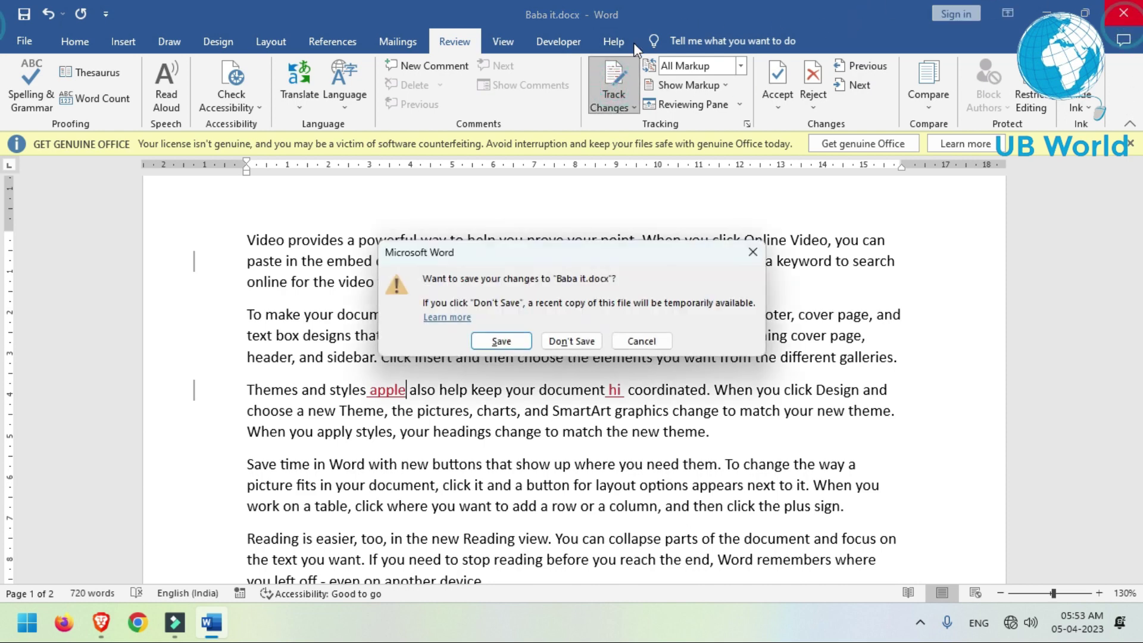
pyautogui.click(501, 341)
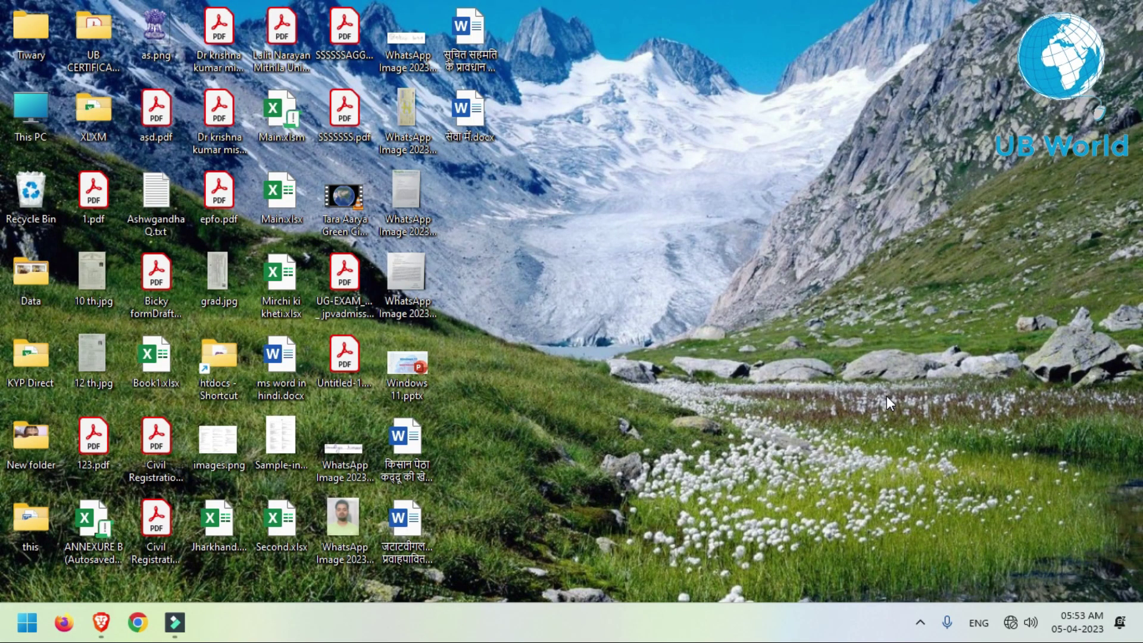
pyautogui.press('super+r')
pyautogui.press('Return')
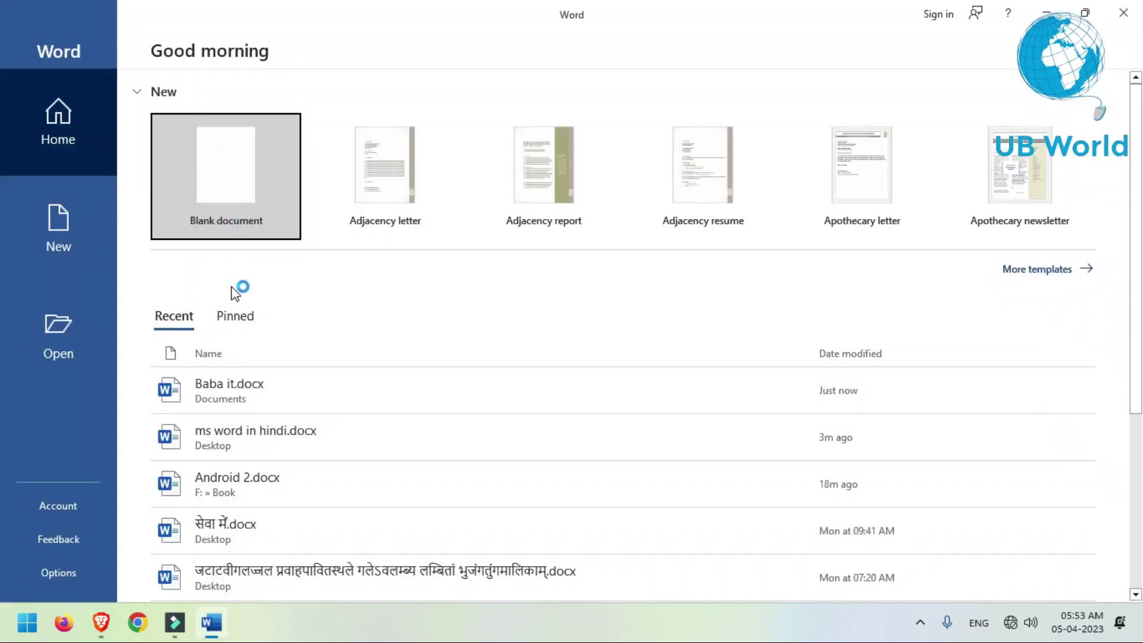
pyautogui.click(255, 398)
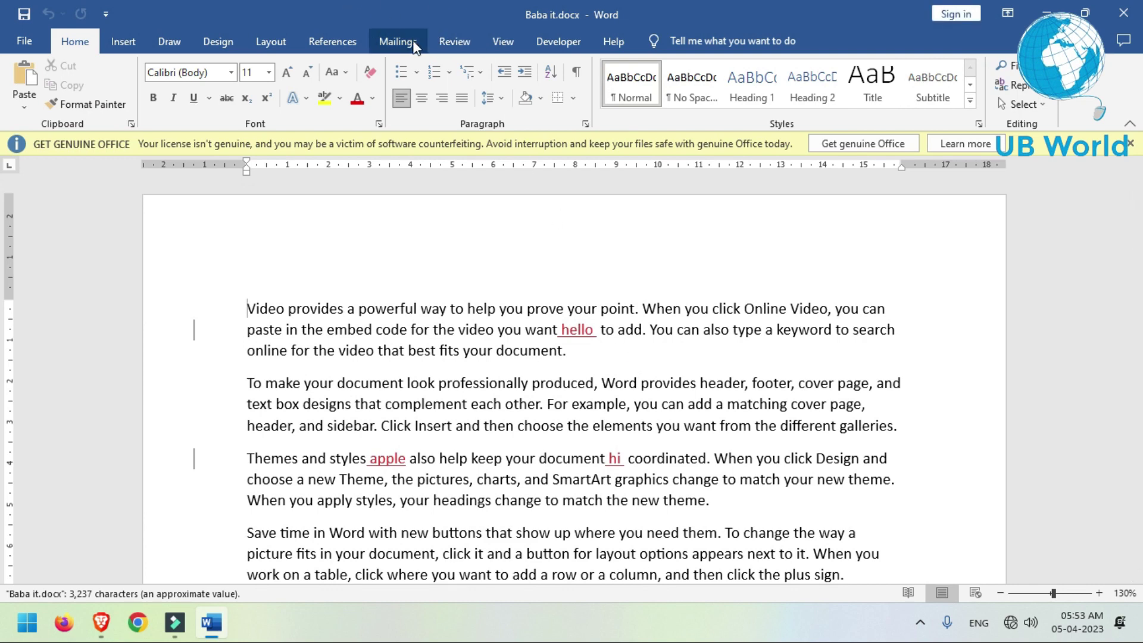
# Switch the review display to Original, then to Simple Markup, and view the markup options.
pyautogui.click(454, 41)
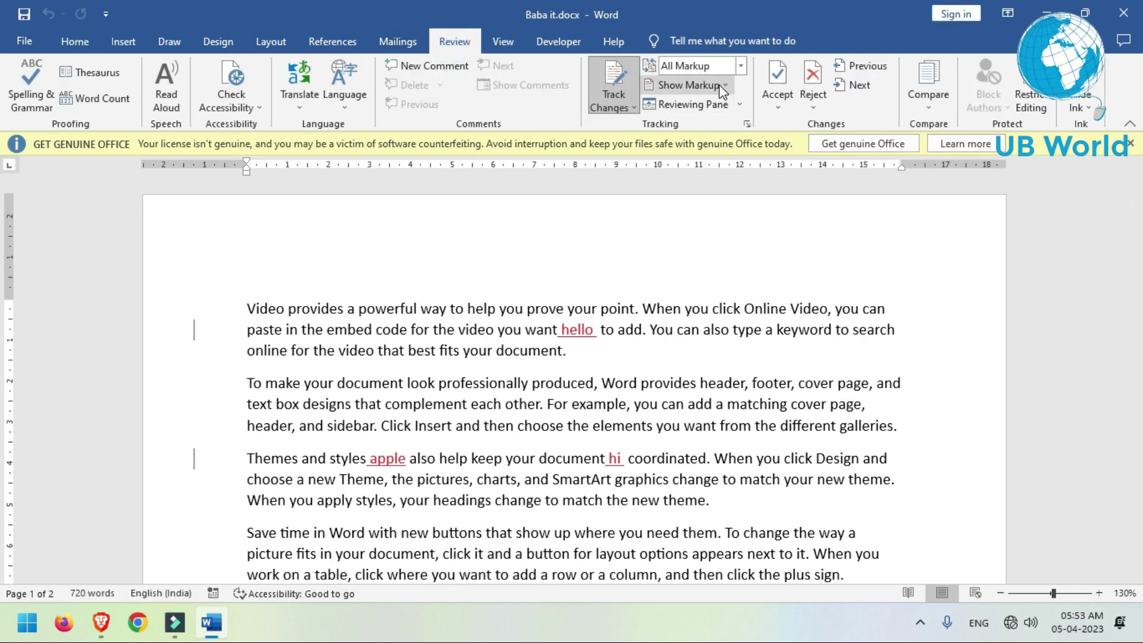
pyautogui.click(742, 65)
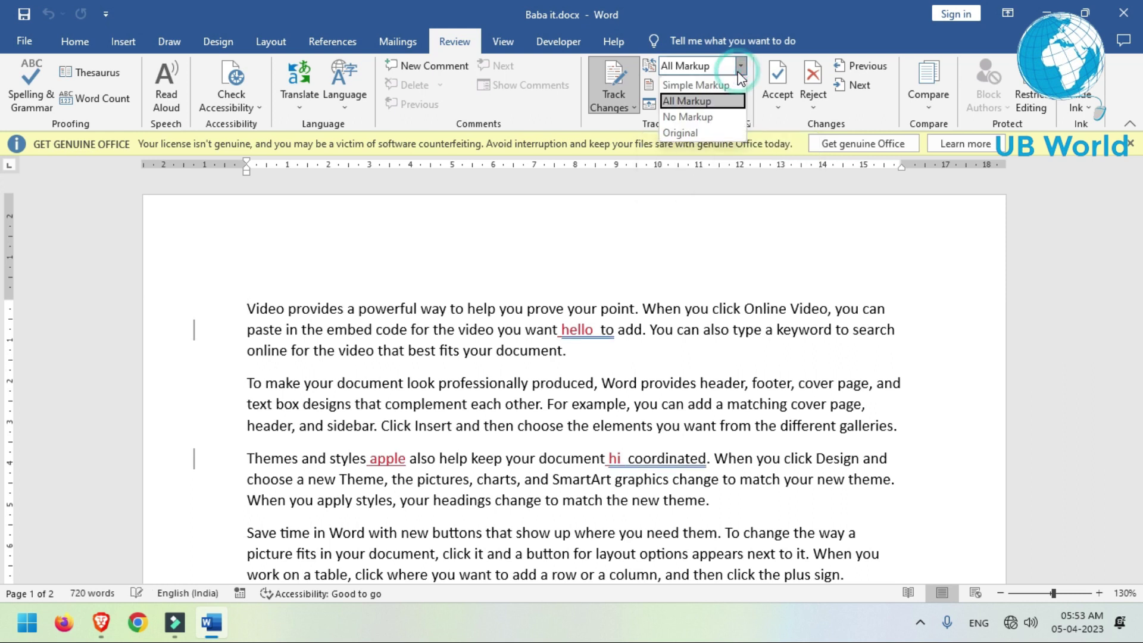
pyautogui.click(710, 133)
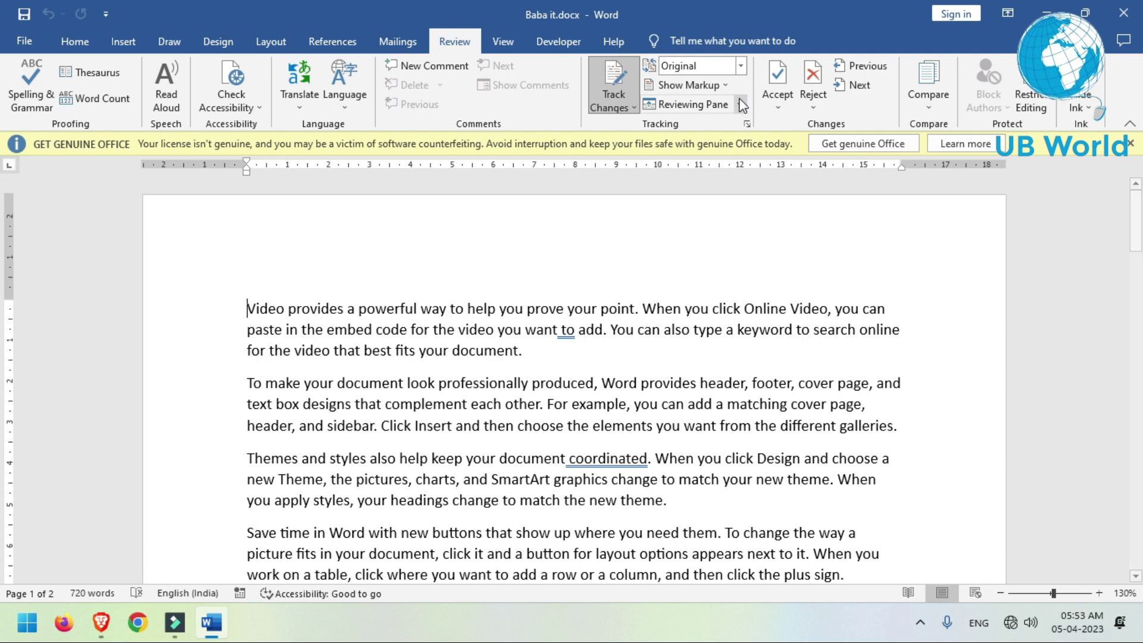
pyautogui.click(741, 65)
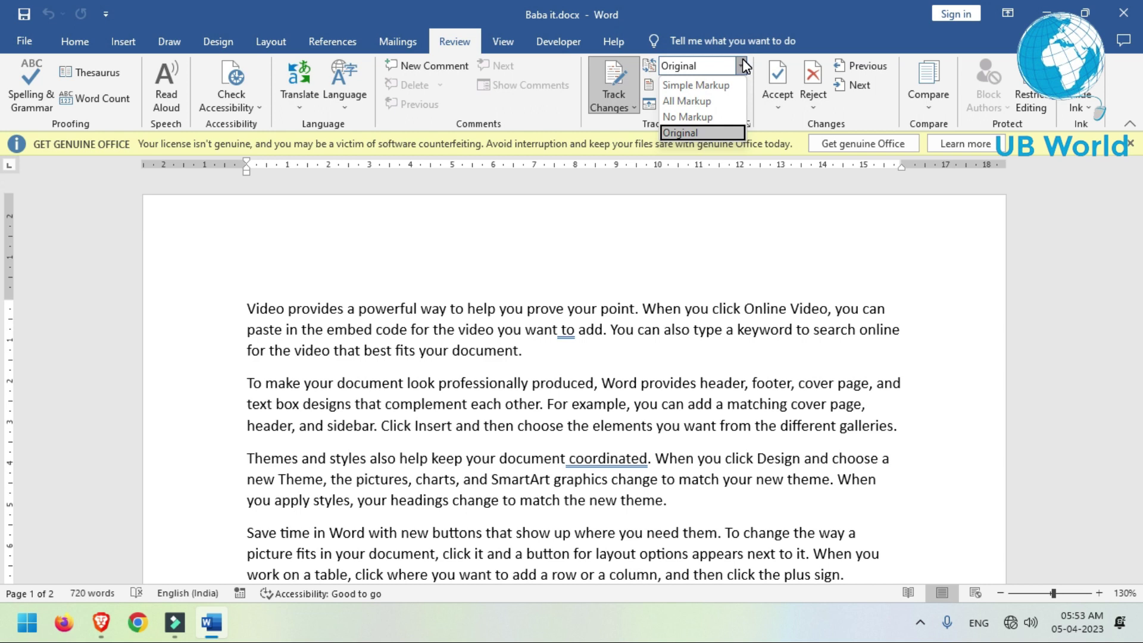
pyautogui.click(728, 87)
pyautogui.click(727, 87)
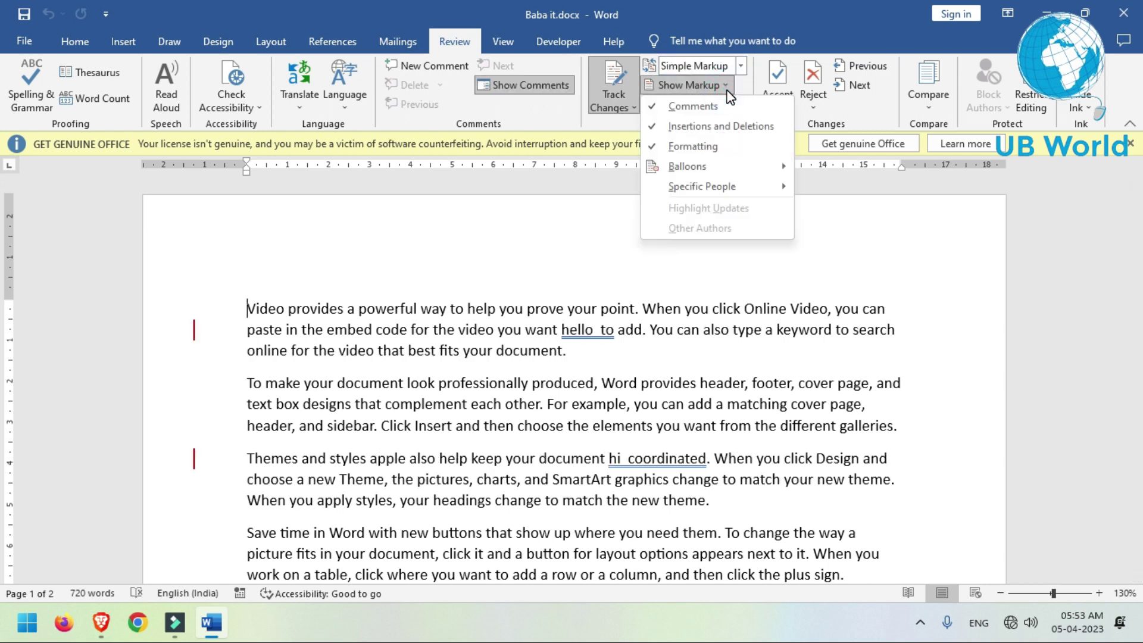
pyautogui.click(726, 289)
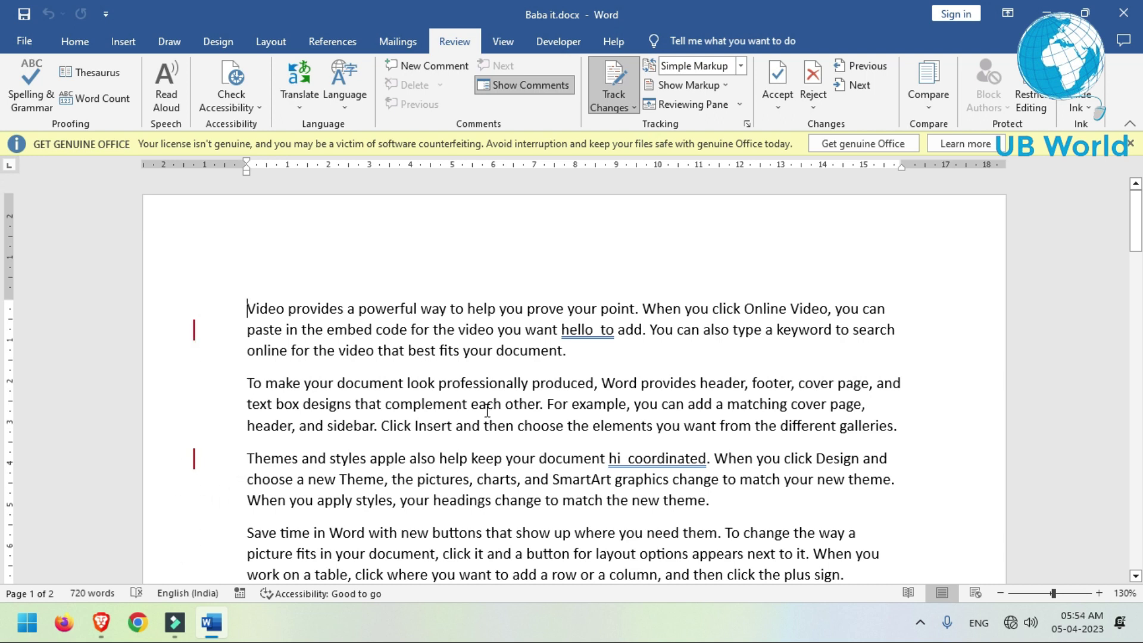
# Switch the review display to No Markup, then Original, and finally back to All Markup.
pyautogui.click(742, 70)
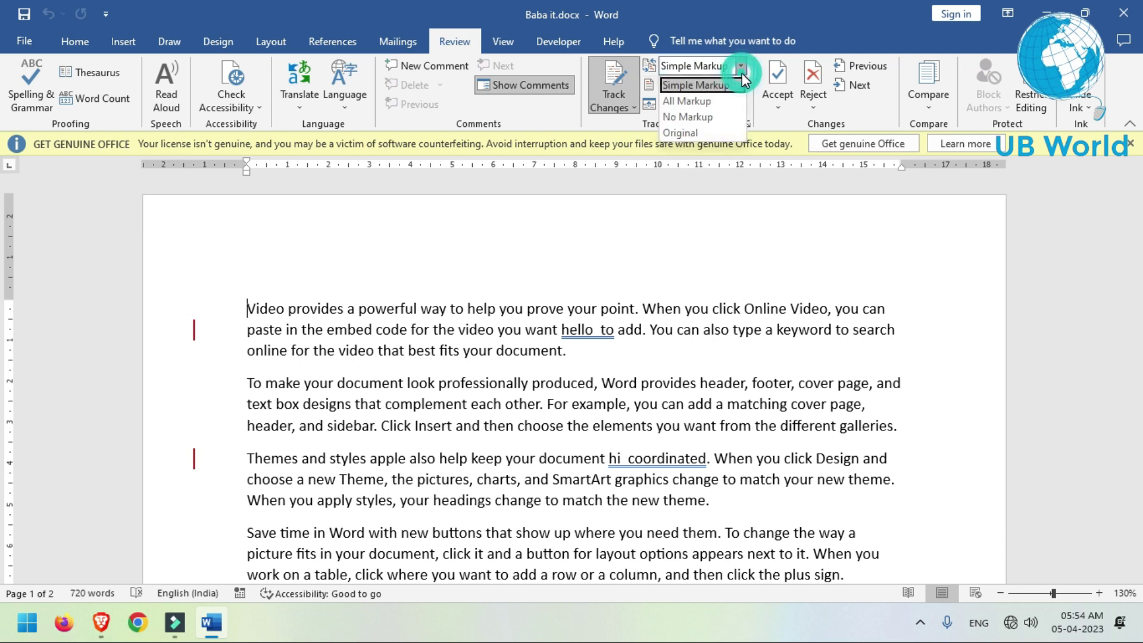
pyautogui.click(717, 118)
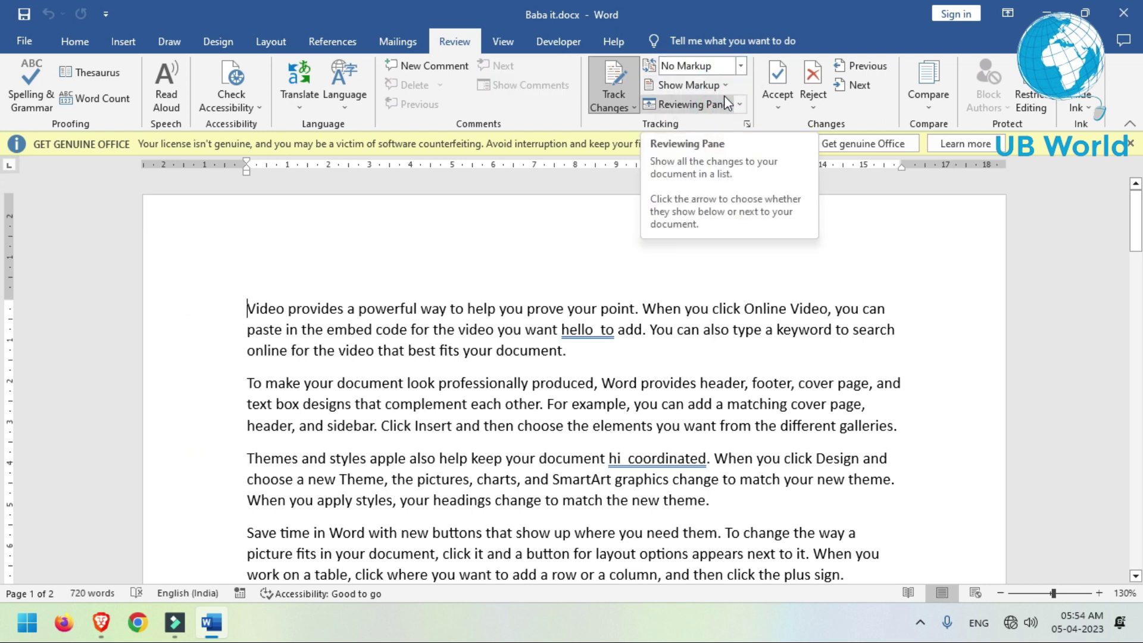
pyautogui.click(741, 71)
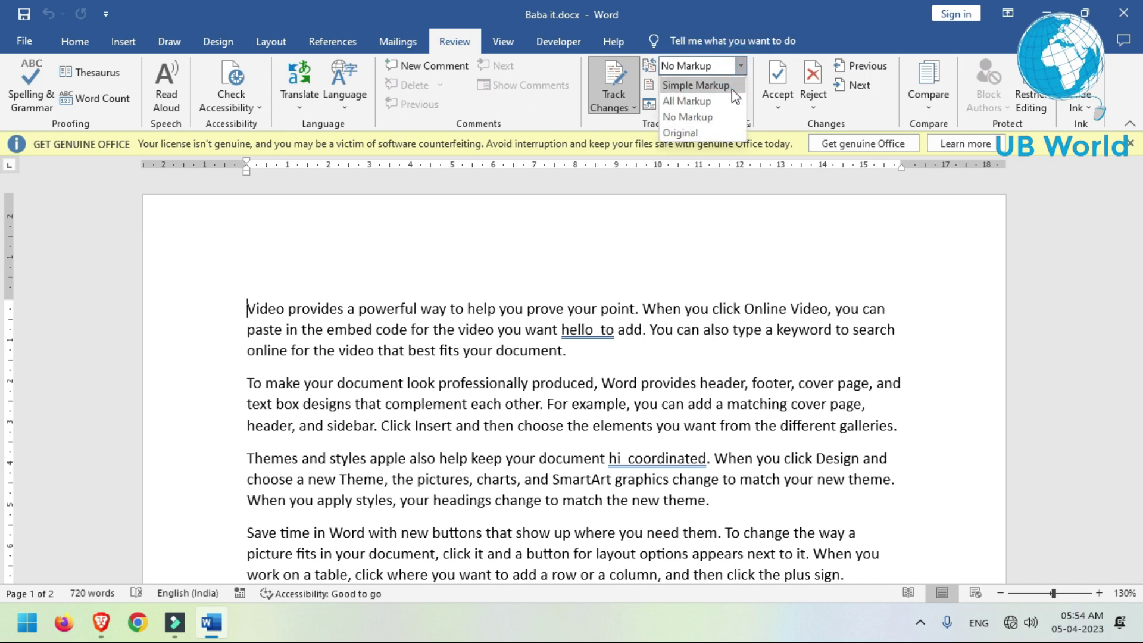
pyautogui.click(713, 134)
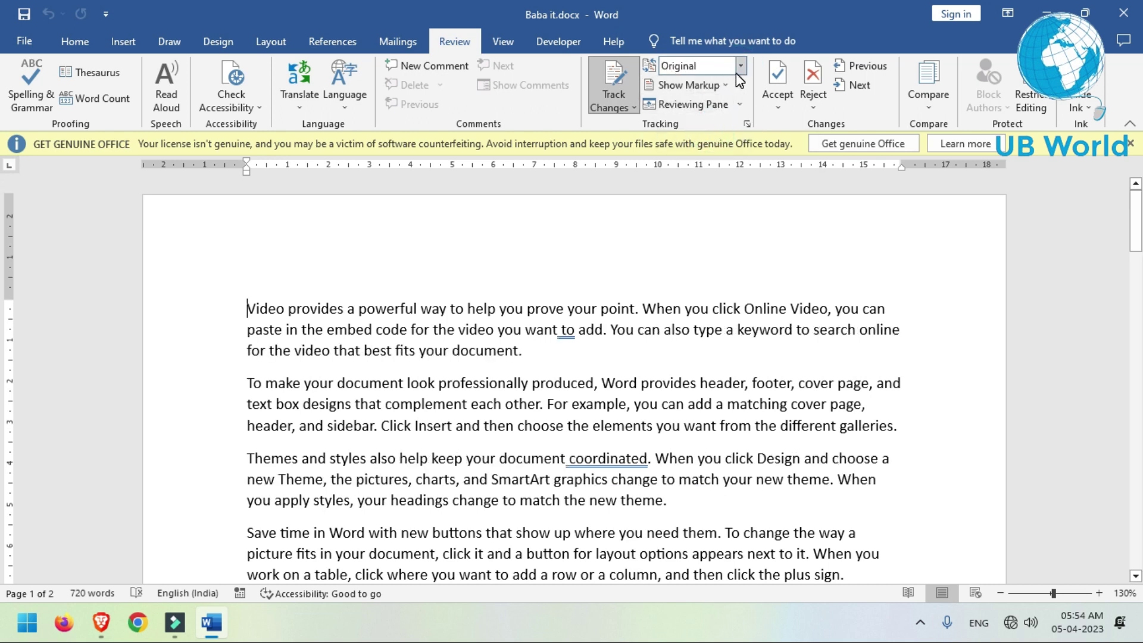
pyautogui.click(742, 66)
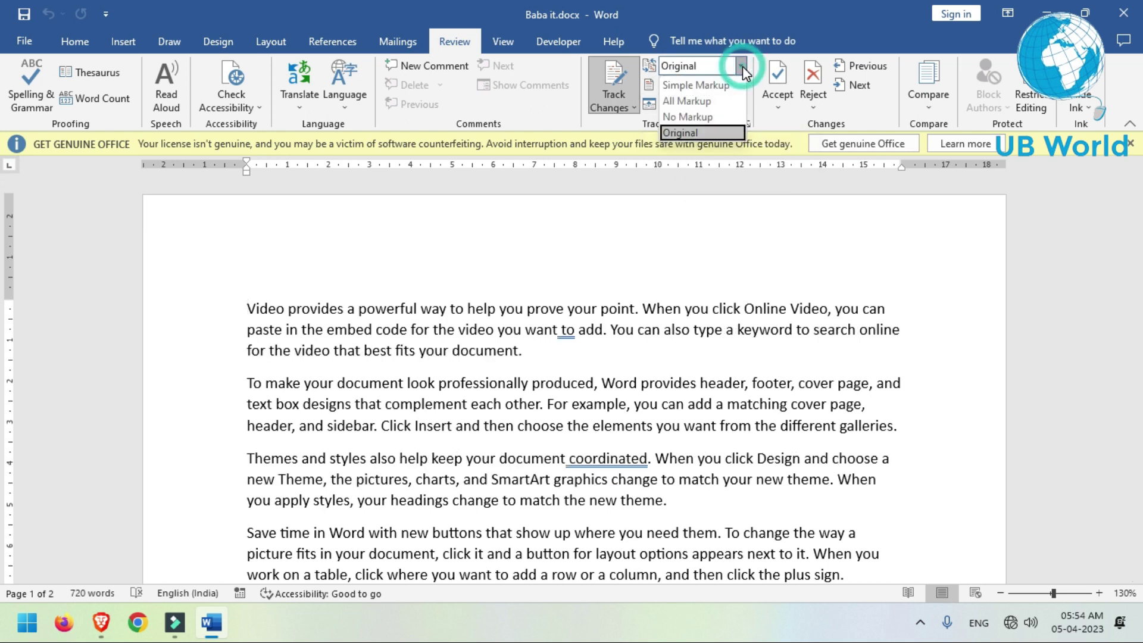
pyautogui.click(713, 101)
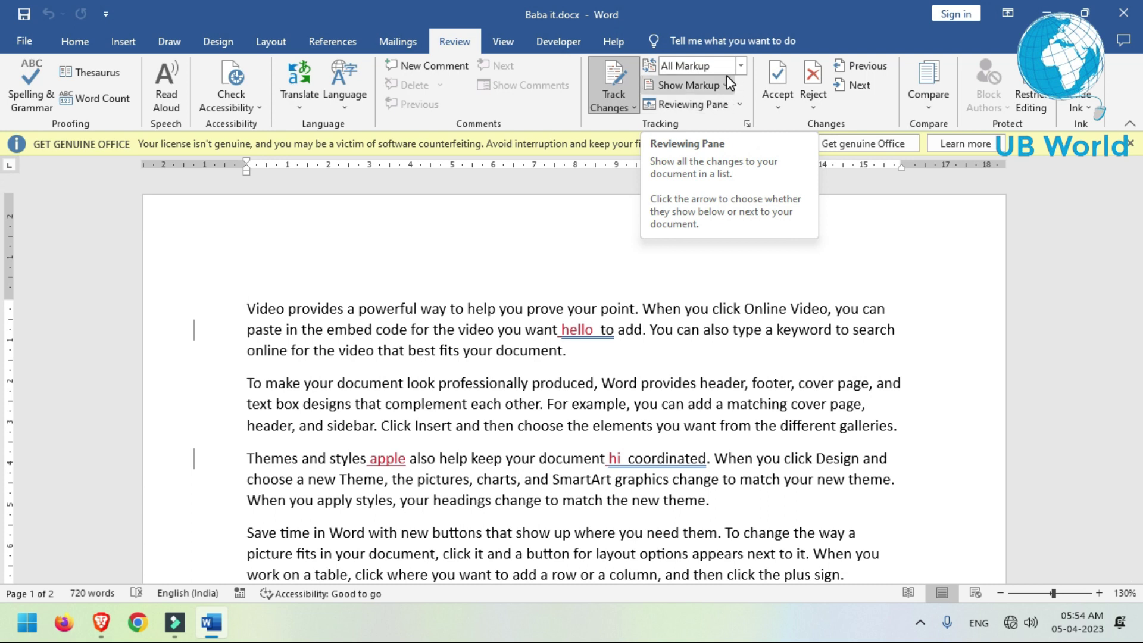
# Open the Show Markup menu listing Comments, Insertions and Deletions, and Formatting.
pyautogui.click(730, 85)
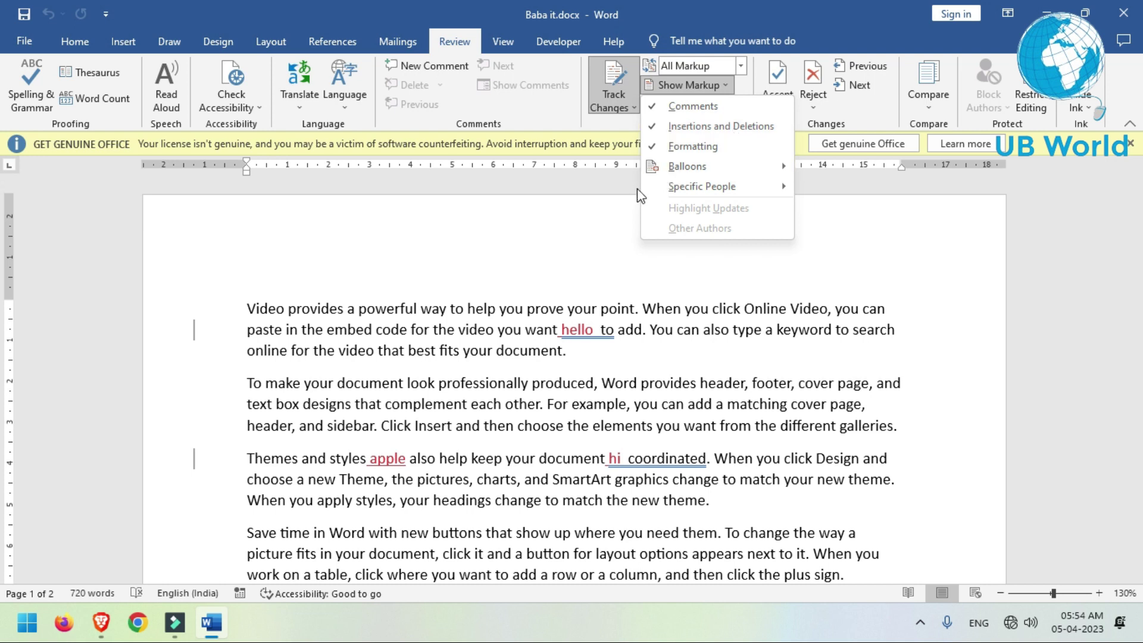
# Make the word 'powerful' in the first paragraph bold as a tracked formatting change.
pyautogui.click(388, 317)
pyautogui.doubleClick(384, 312)
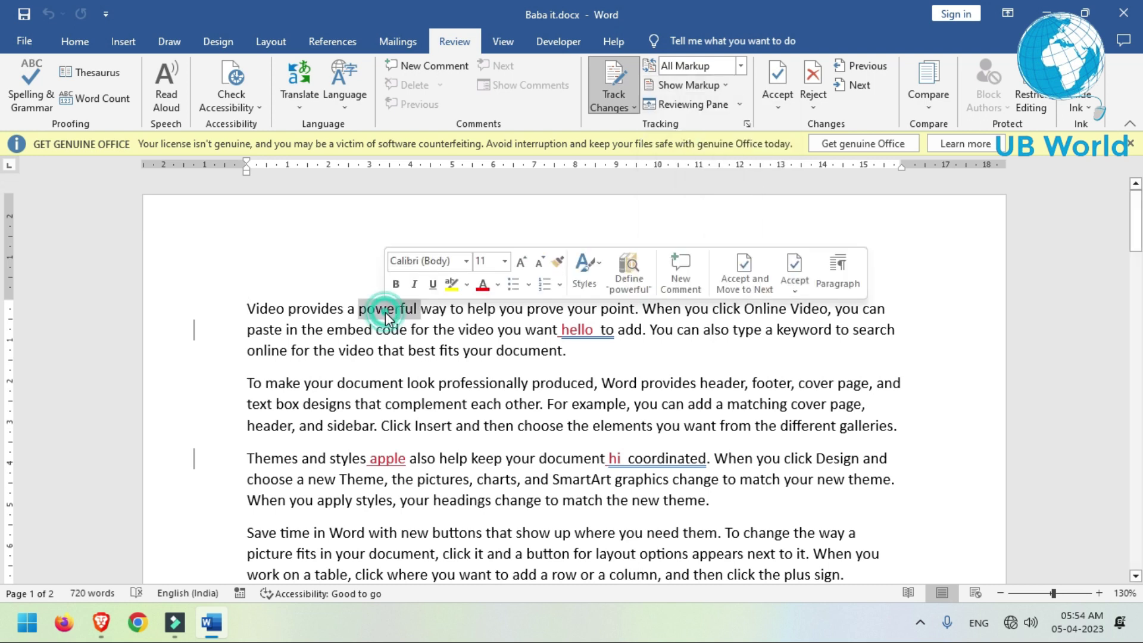
pyautogui.click(76, 41)
pyautogui.click(153, 97)
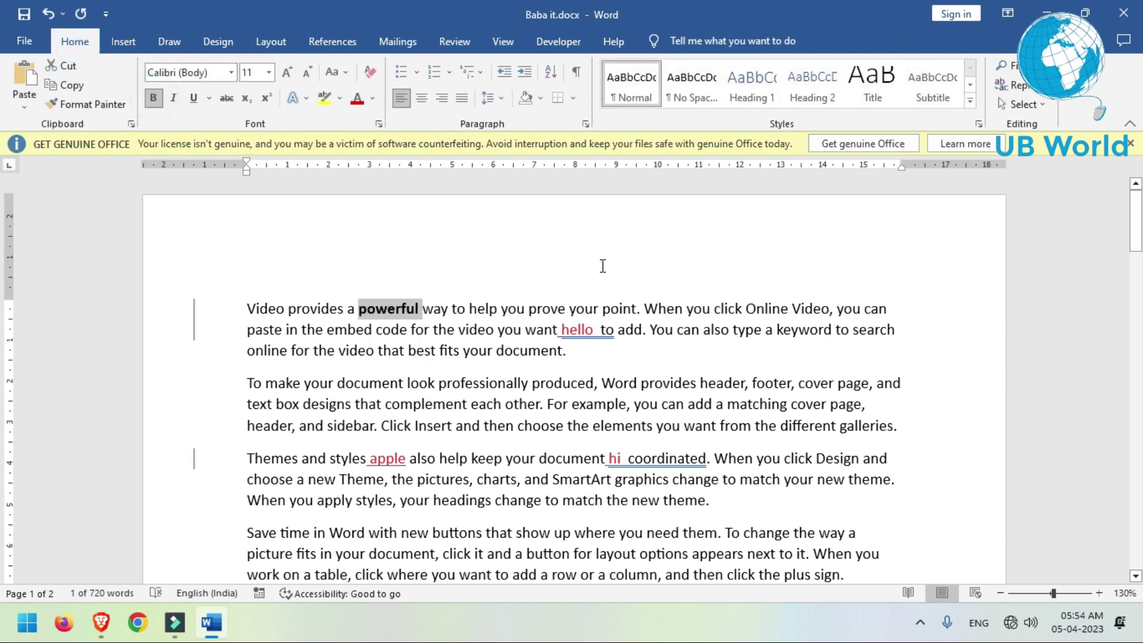
pyautogui.click(600, 265)
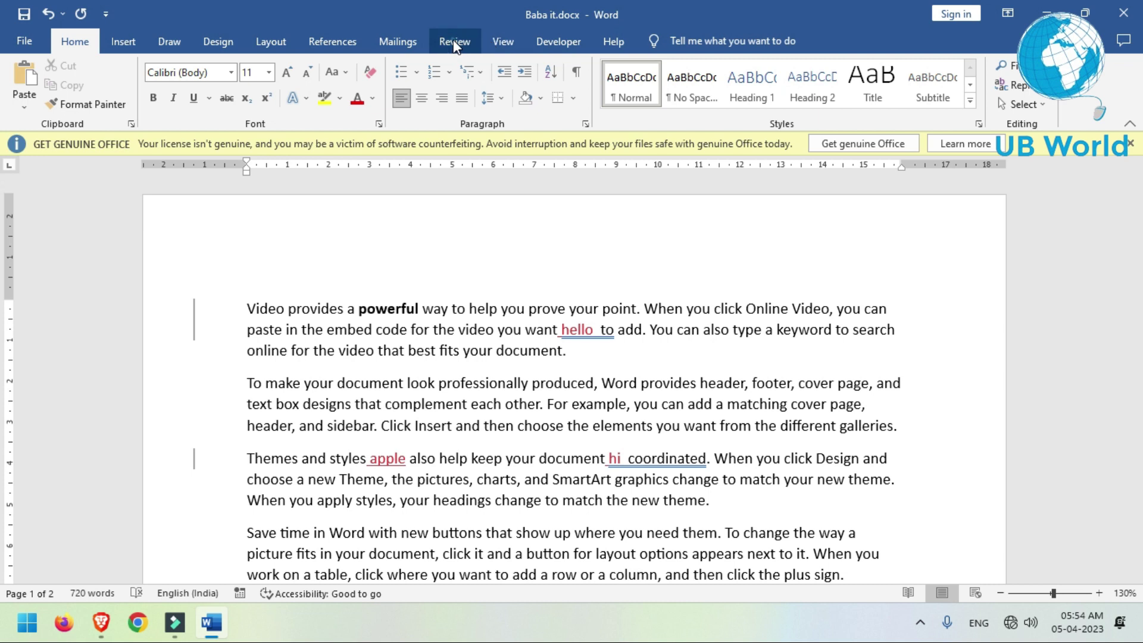
pyautogui.click(471, 43)
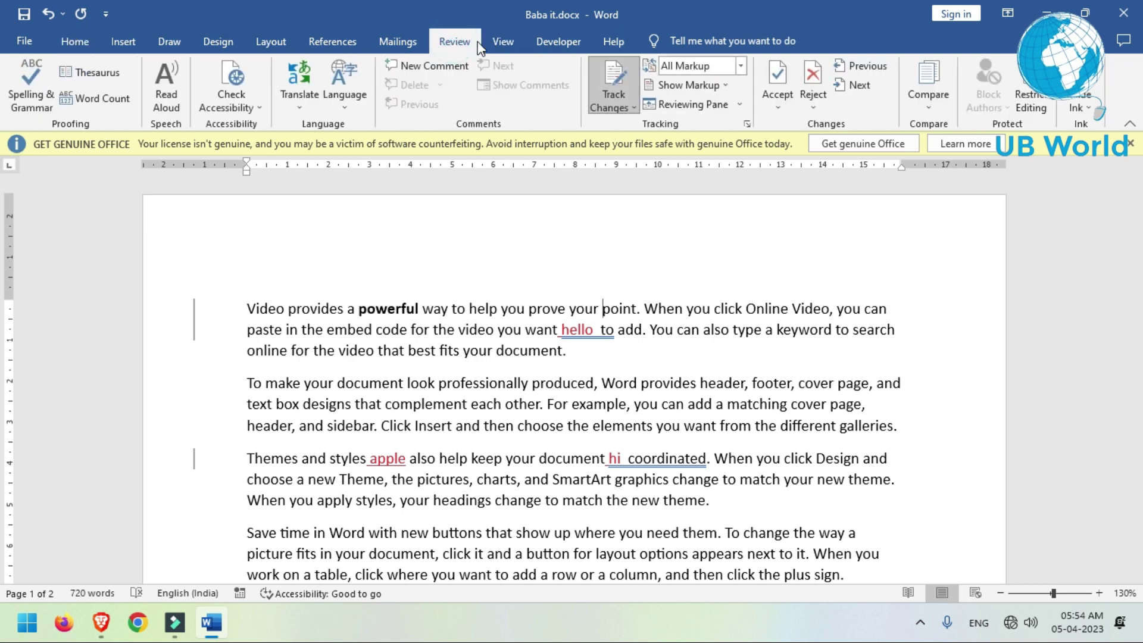
pyautogui.click(731, 89)
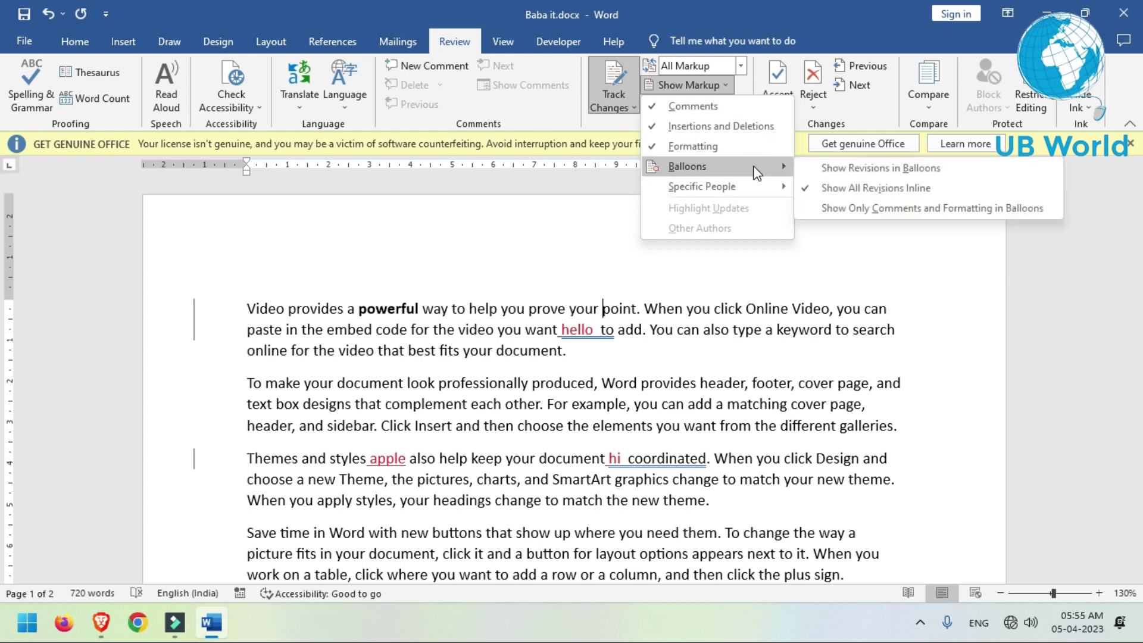
pyautogui.moveTo(714, 166)
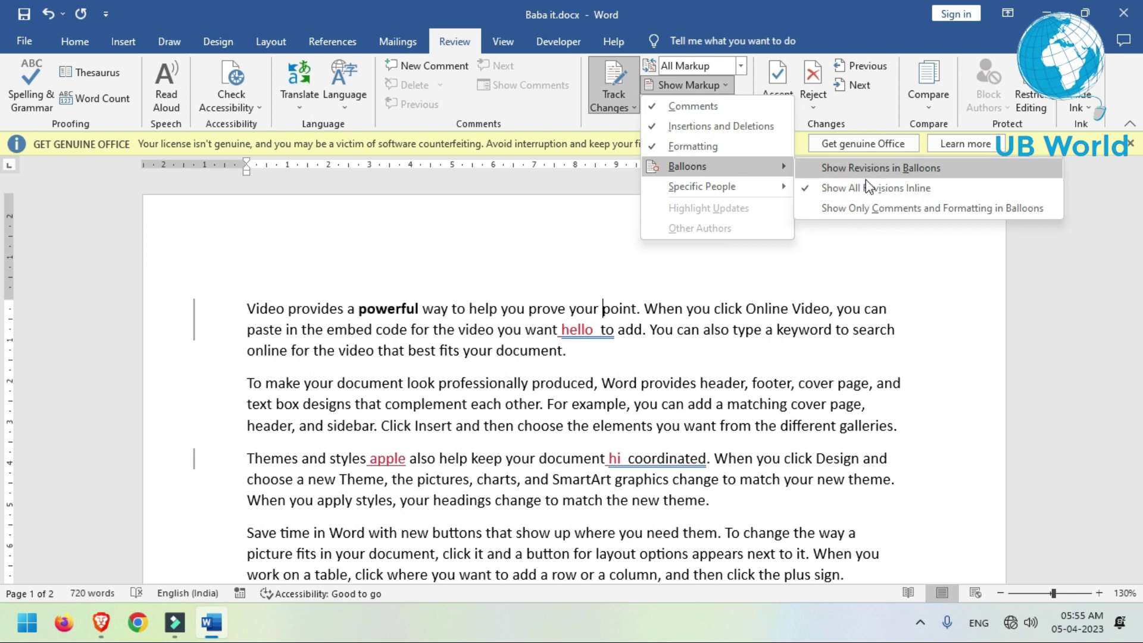
pyautogui.click(864, 250)
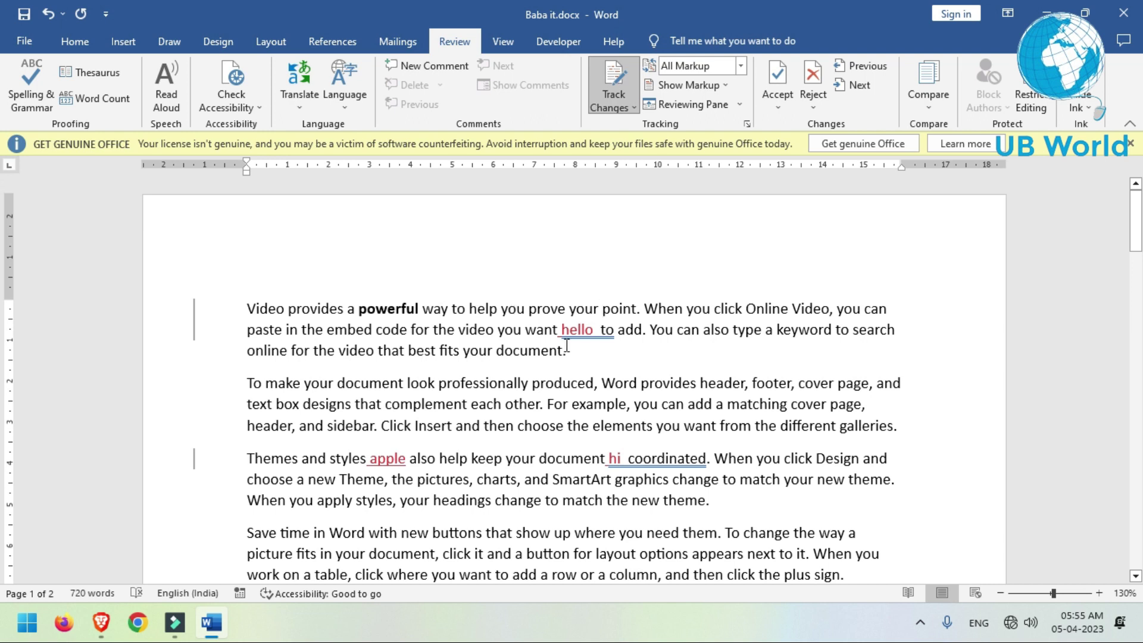
# Format 'want' in the first paragraph with strikethrough and red font colour.
pyautogui.doubleClick(543, 330)
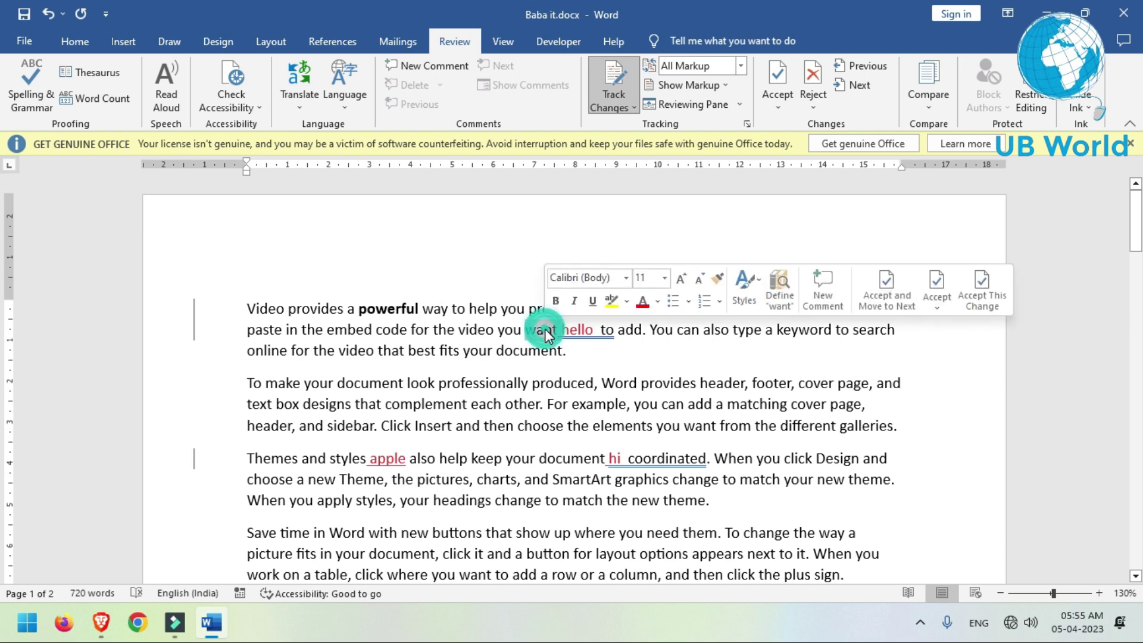
pyautogui.click(74, 41)
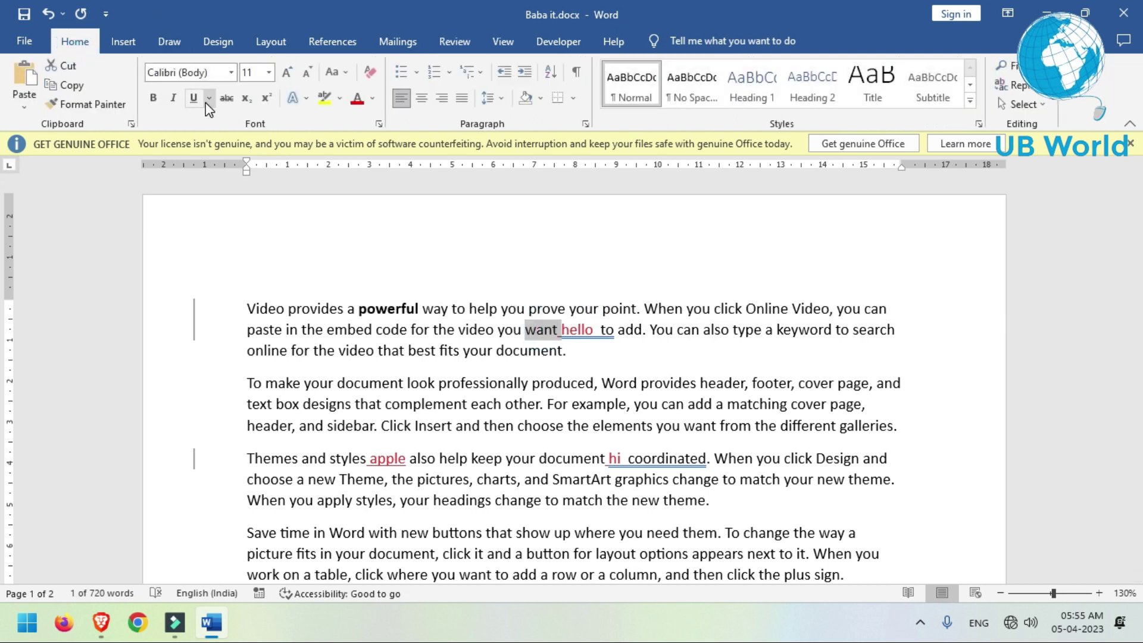
pyautogui.click(226, 98)
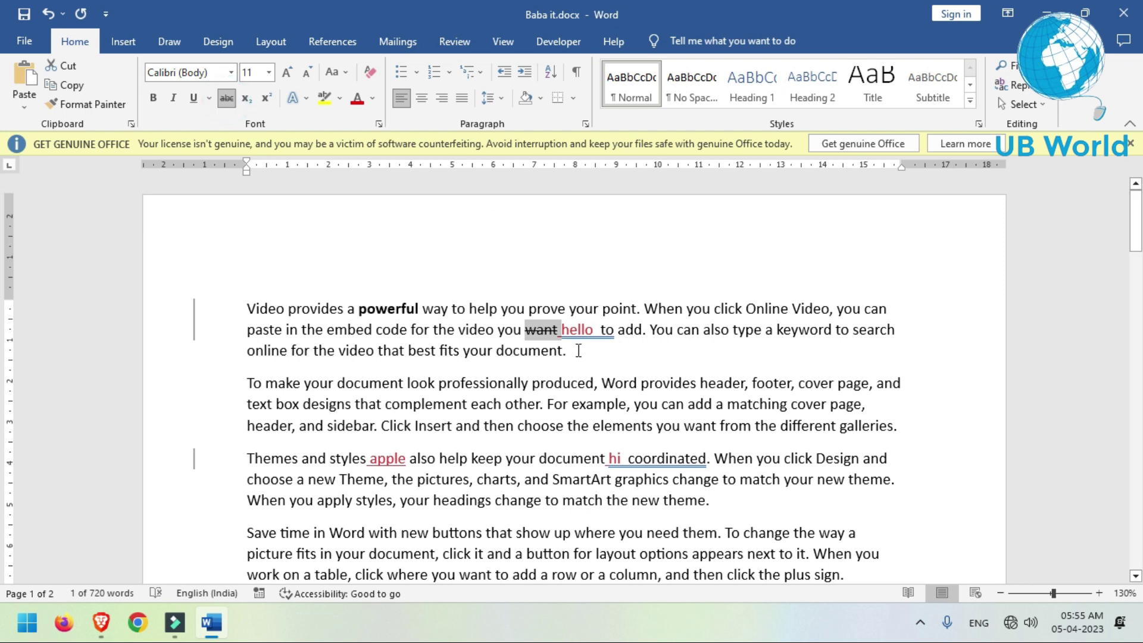
pyautogui.click(358, 99)
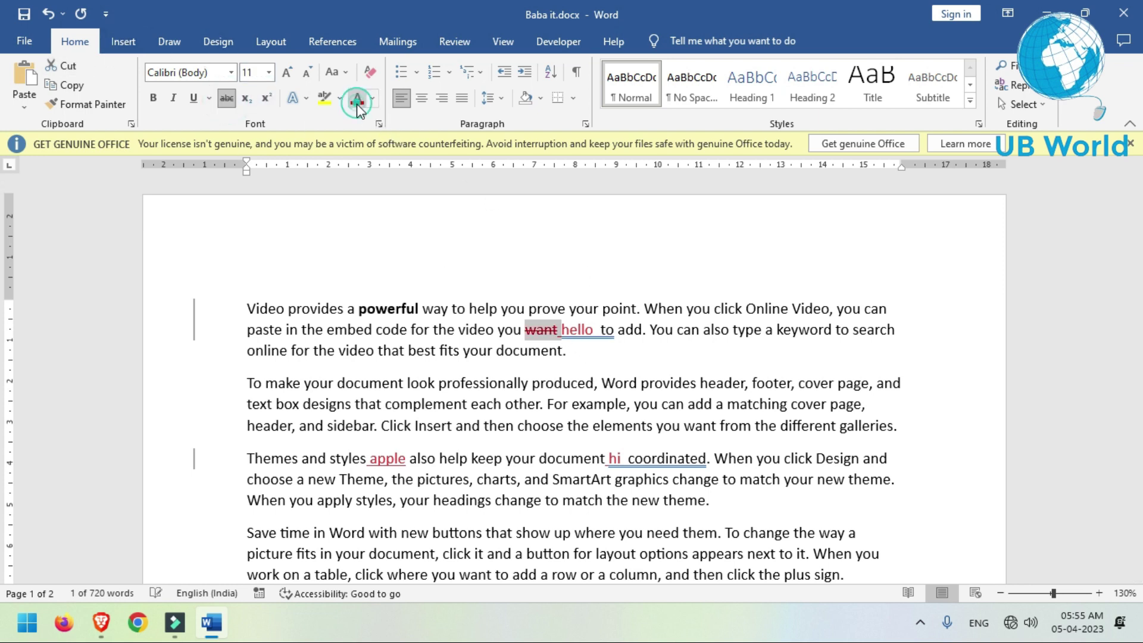
pyautogui.click(576, 341)
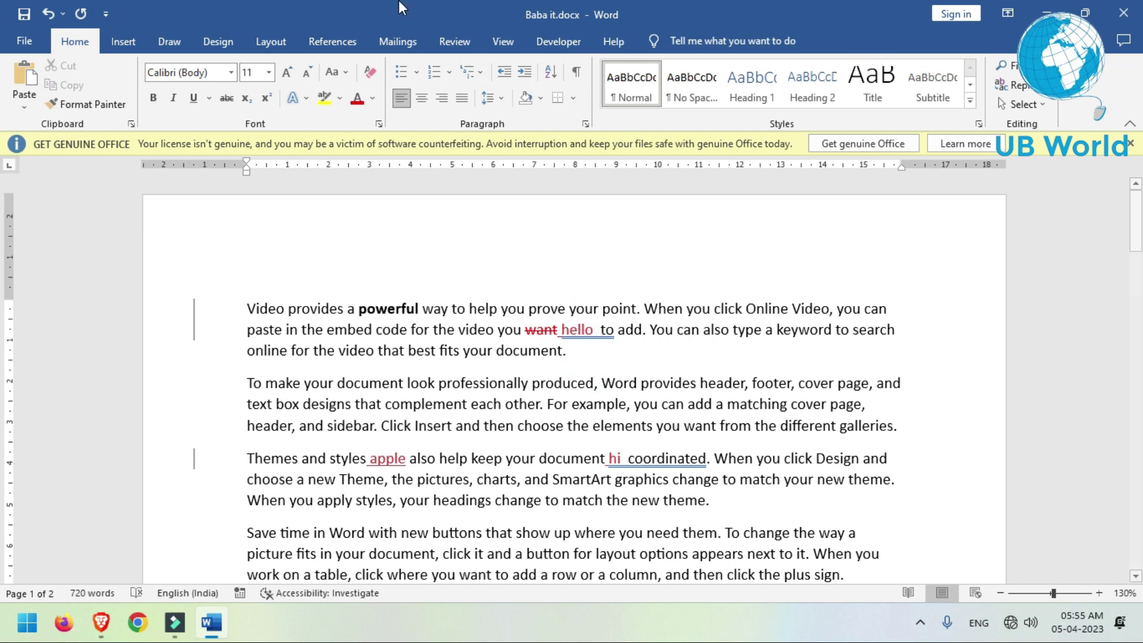
pyautogui.click(455, 42)
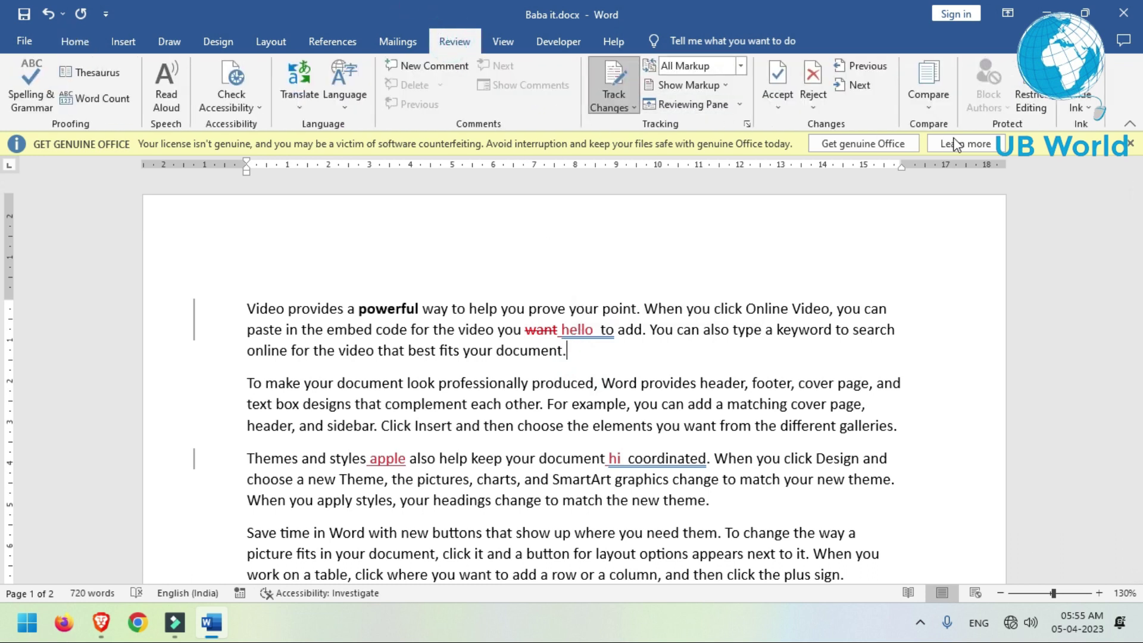
# Accept the tracked insertion of the word 'hello' in the first paragraph.
pyautogui.doubleClick(578, 329)
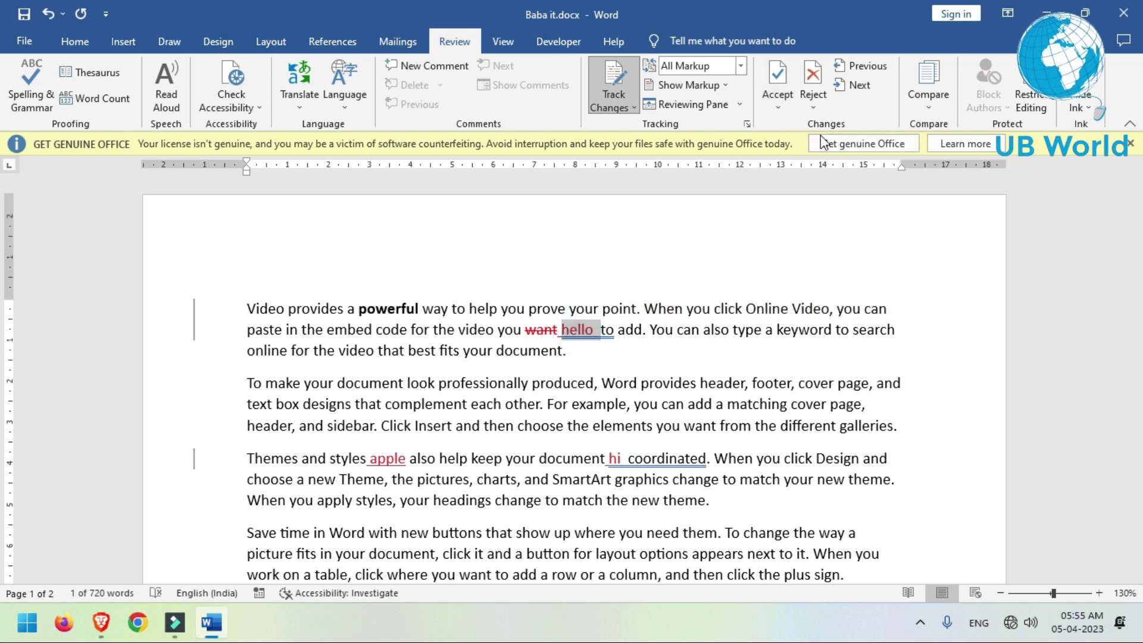
pyautogui.rightClick(581, 338)
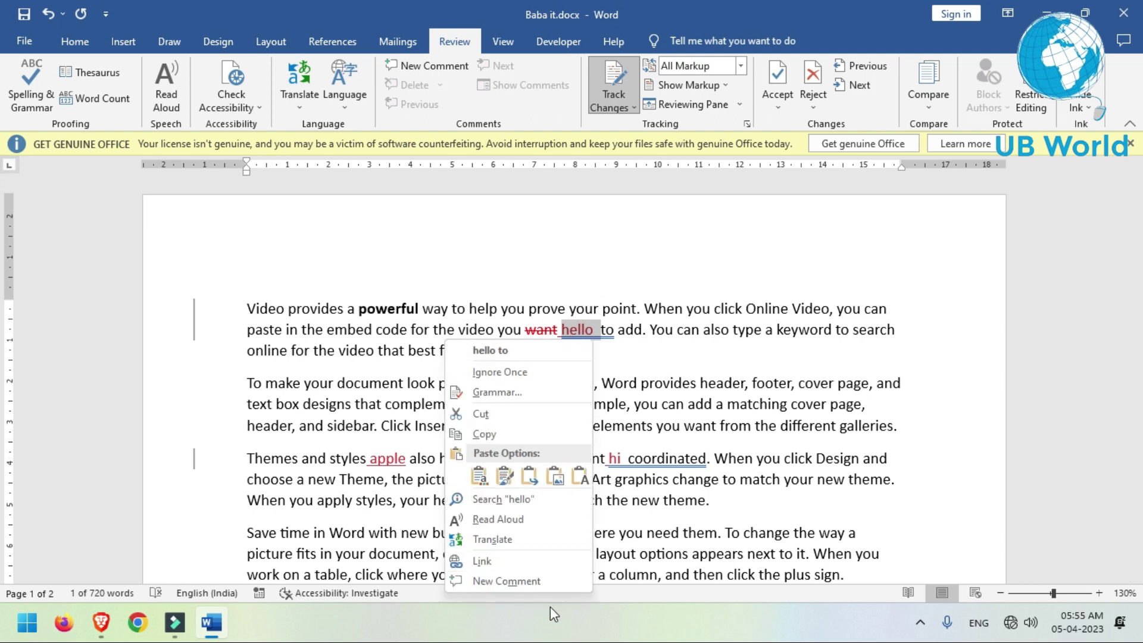
pyautogui.click(761, 235)
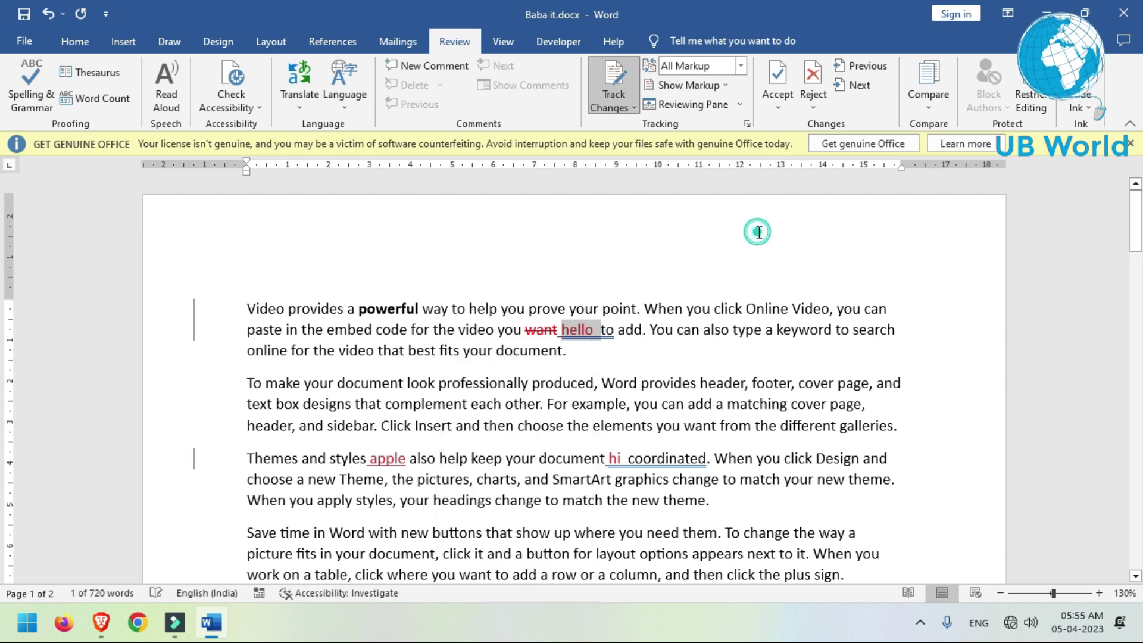
pyautogui.click(777, 71)
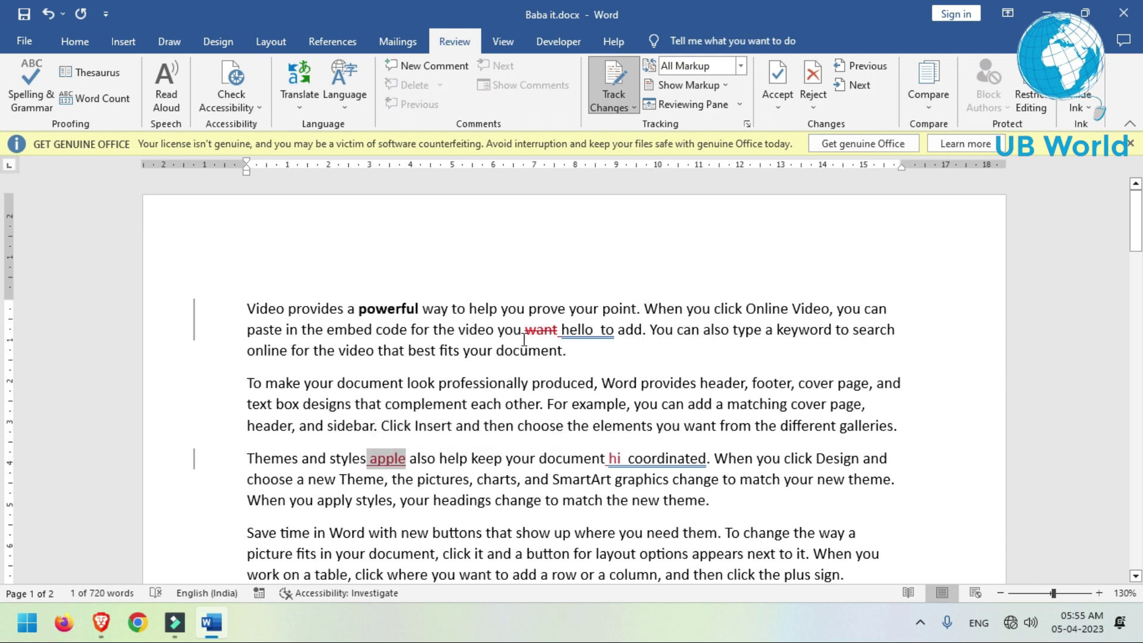
# Accept the tracked change on 'want', bringing the count down to 719 words.
pyautogui.rightClick(542, 328)
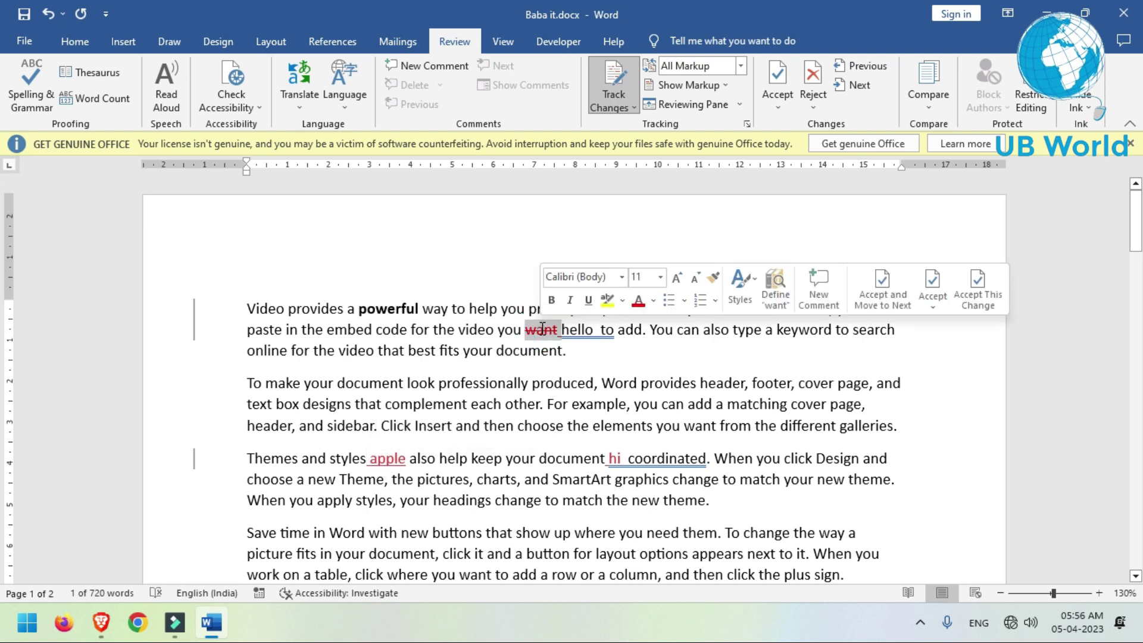
pyautogui.click(543, 329)
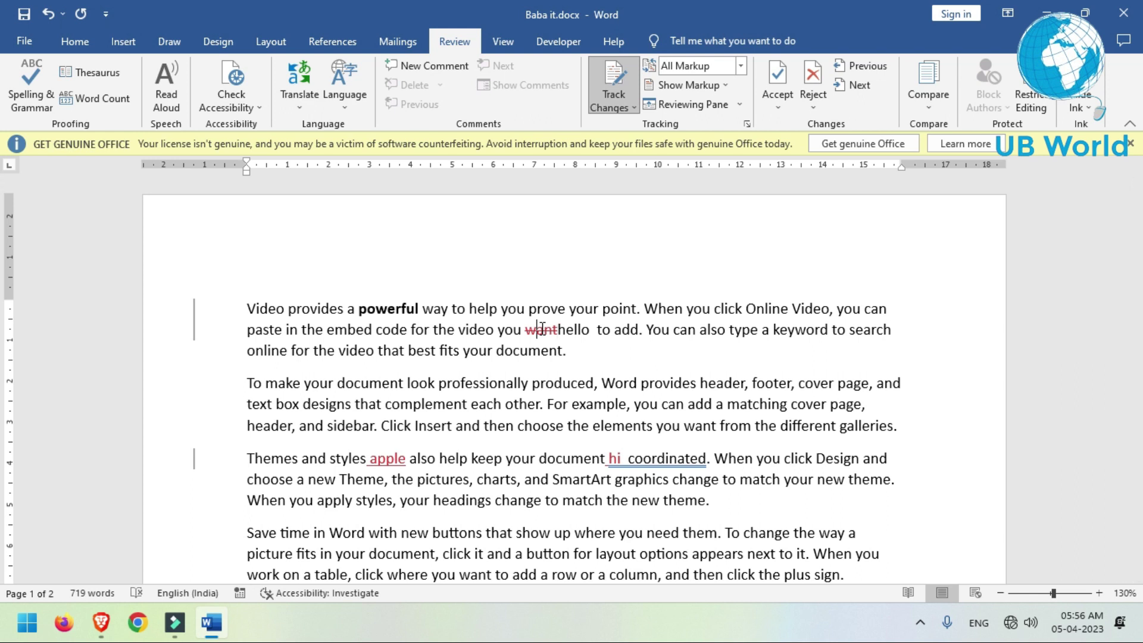
pyautogui.moveTo(525, 329); pyautogui.dragTo(558, 331)
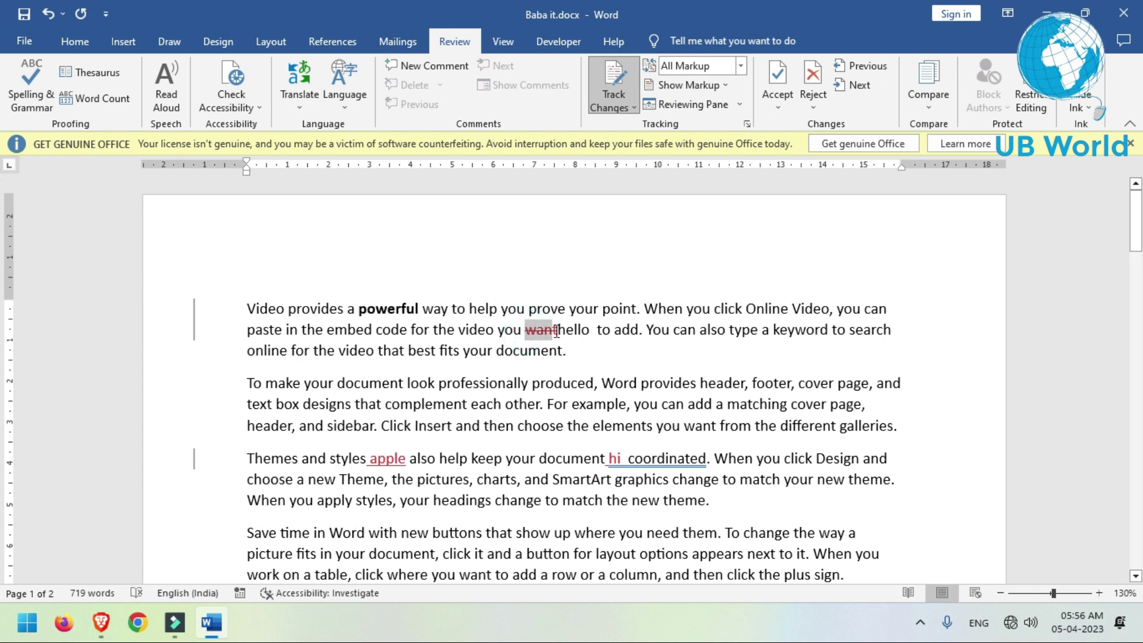
pyautogui.click(558, 331)
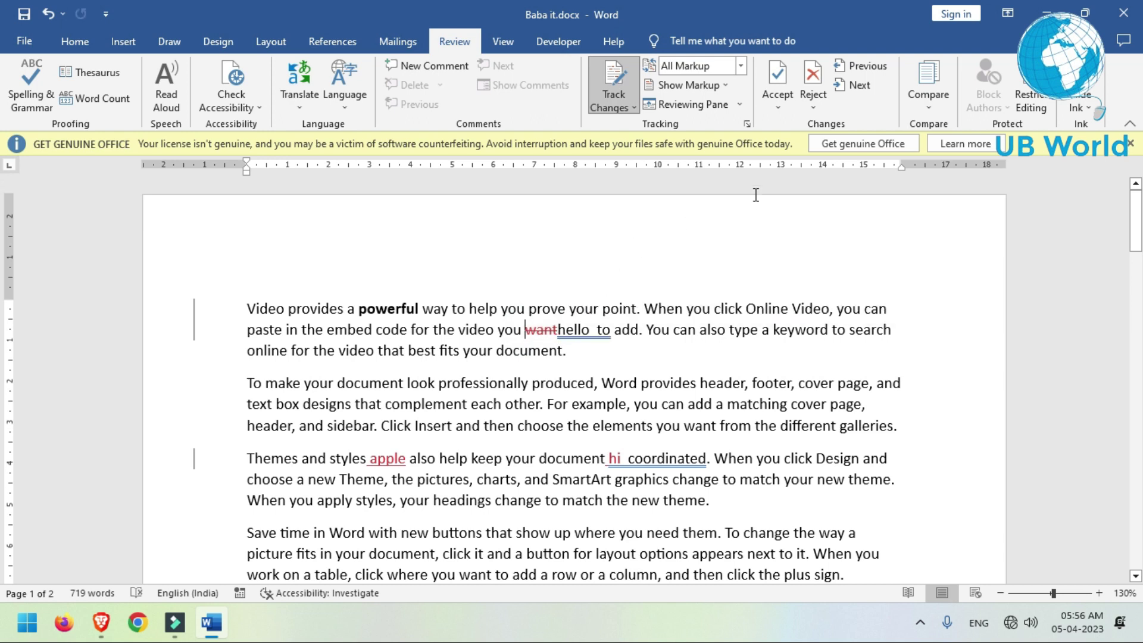
# Reject the inserted 'apple' so the third paragraph reads 'Themes and styles also…'.
pyautogui.click(727, 87)
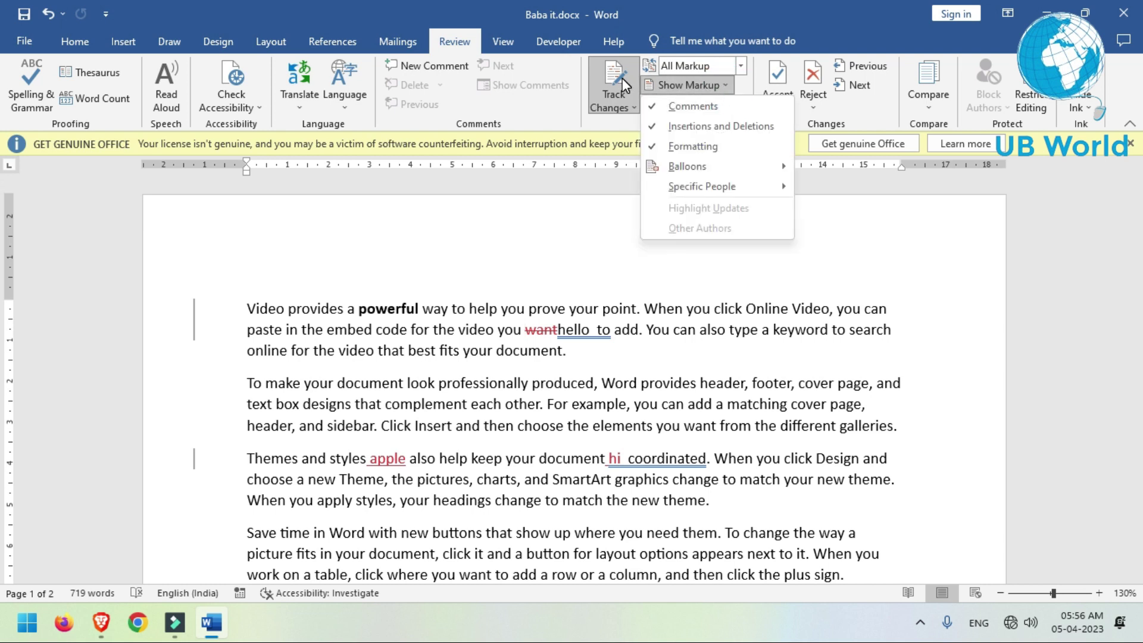
pyautogui.click(851, 275)
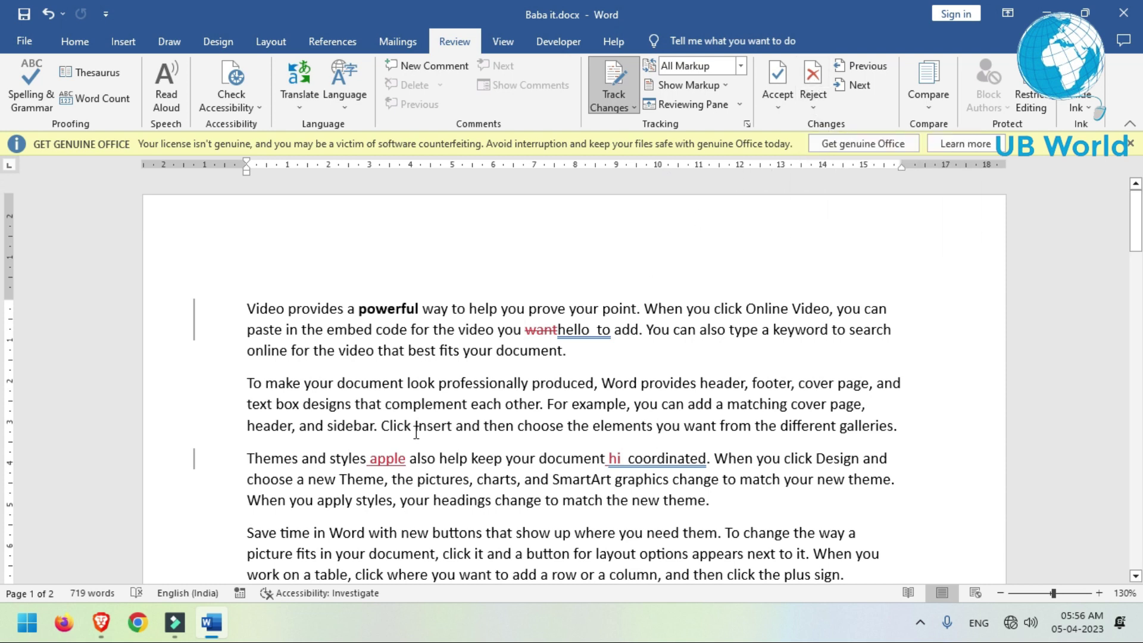
pyautogui.doubleClick(395, 458)
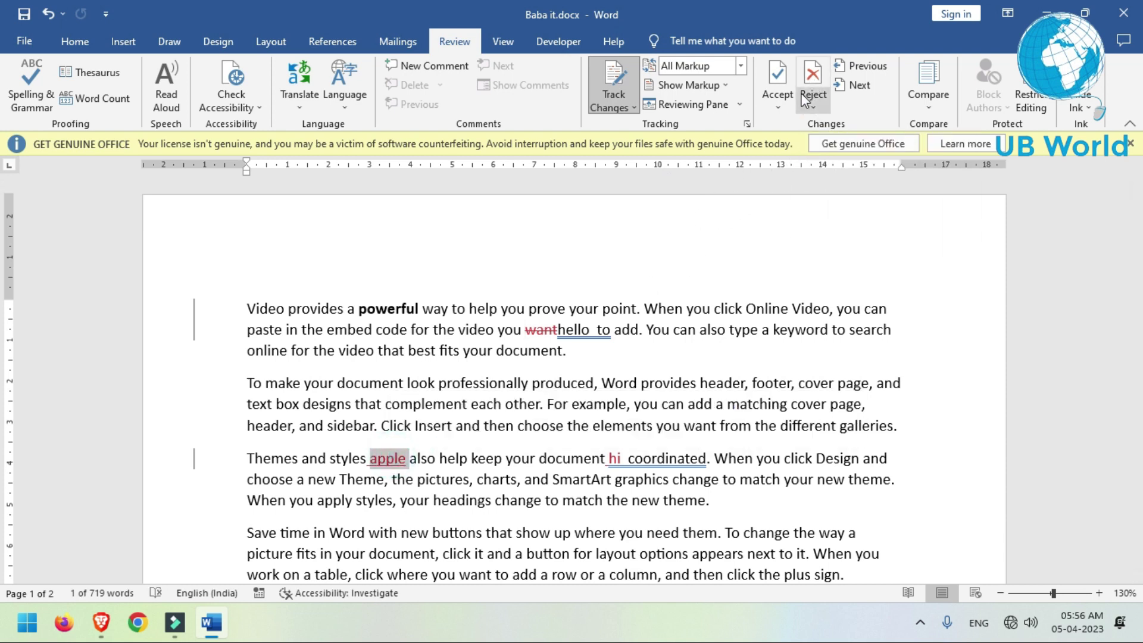
pyautogui.click(809, 79)
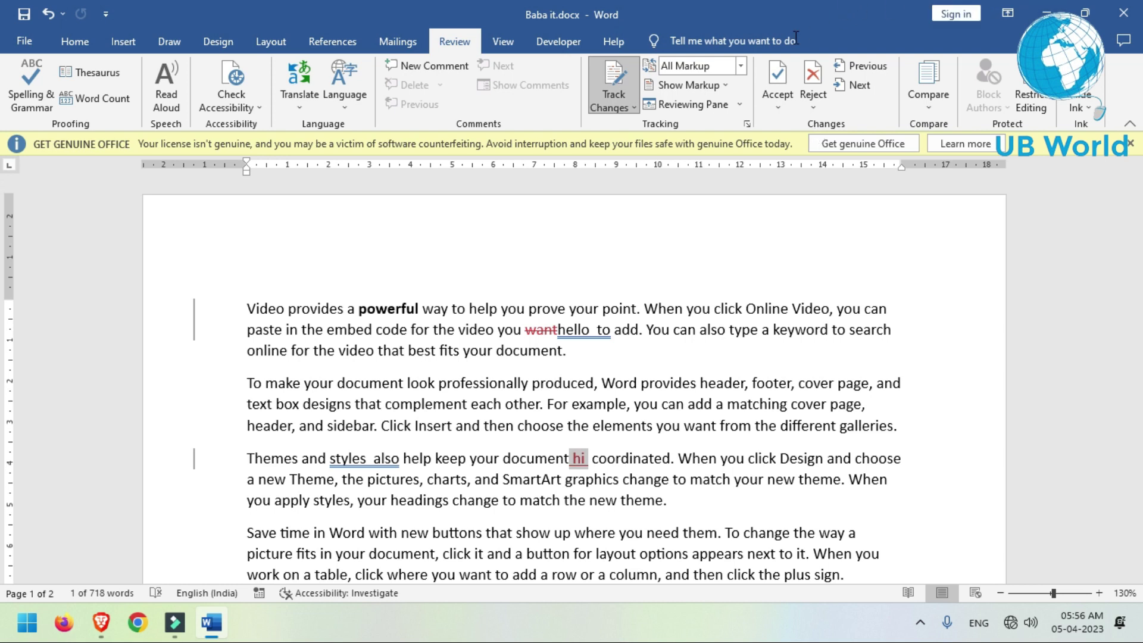
# Switch Display for Review to Original, hiding the tracked 'hi' and the bold on 'powerful'.
pyautogui.click(742, 66)
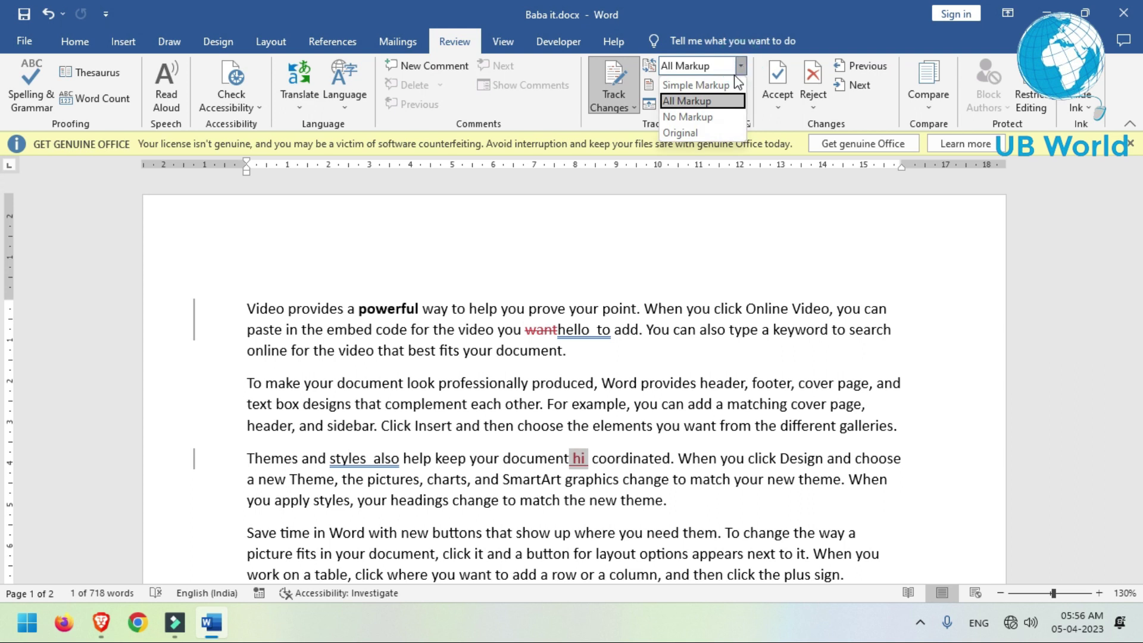
pyautogui.click(711, 139)
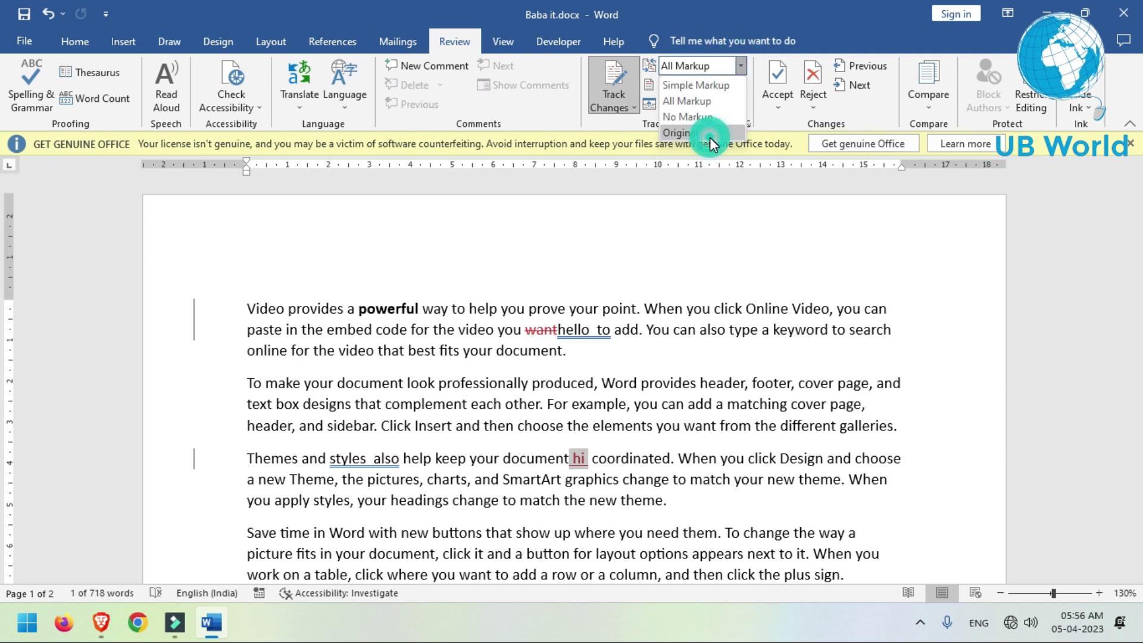
pyautogui.click(710, 138)
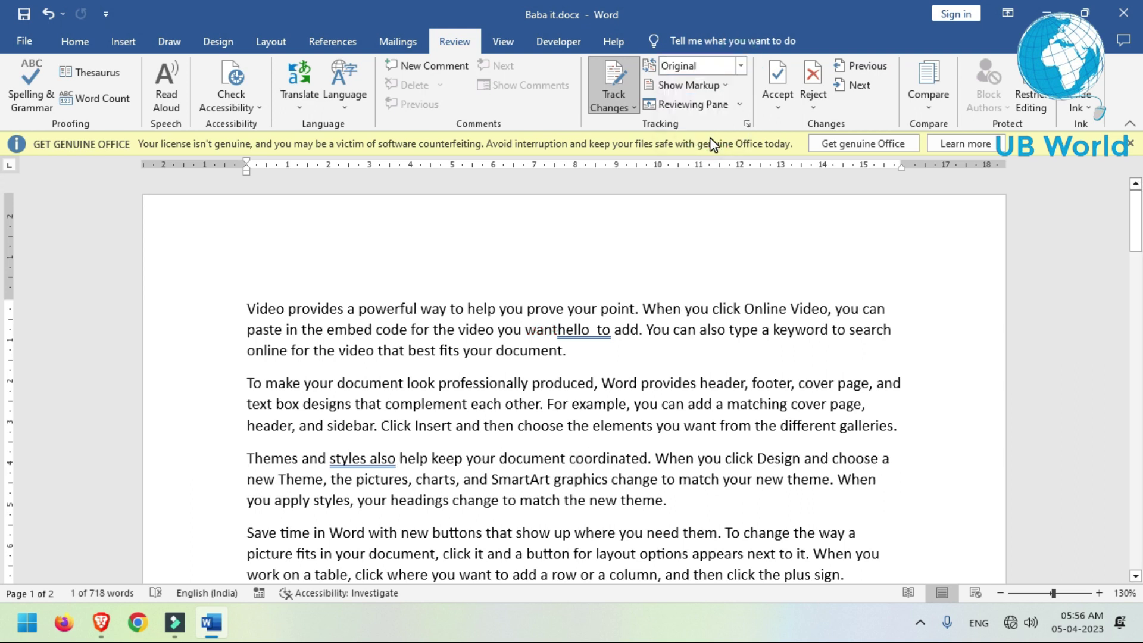